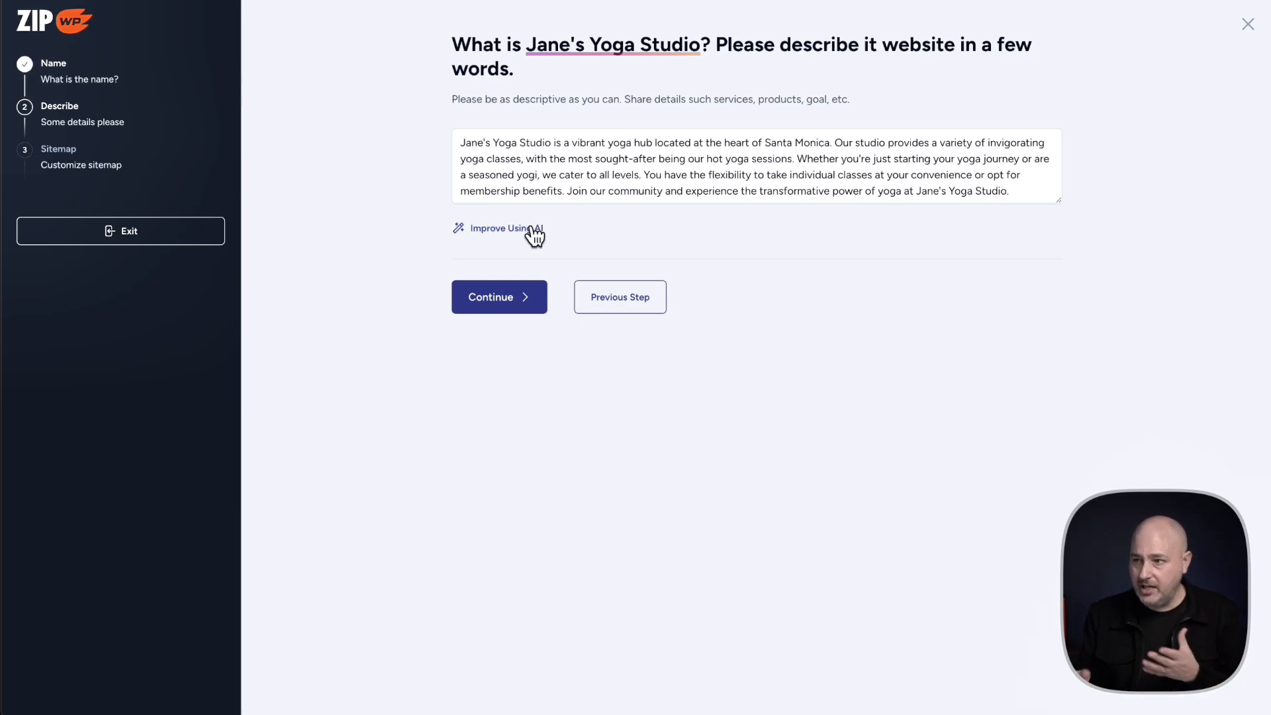
Submit the Jane's Yoga Studio description to generate the sitemap, and look over its pages
{"action": "left_click", "coordinate": [493, 310]}
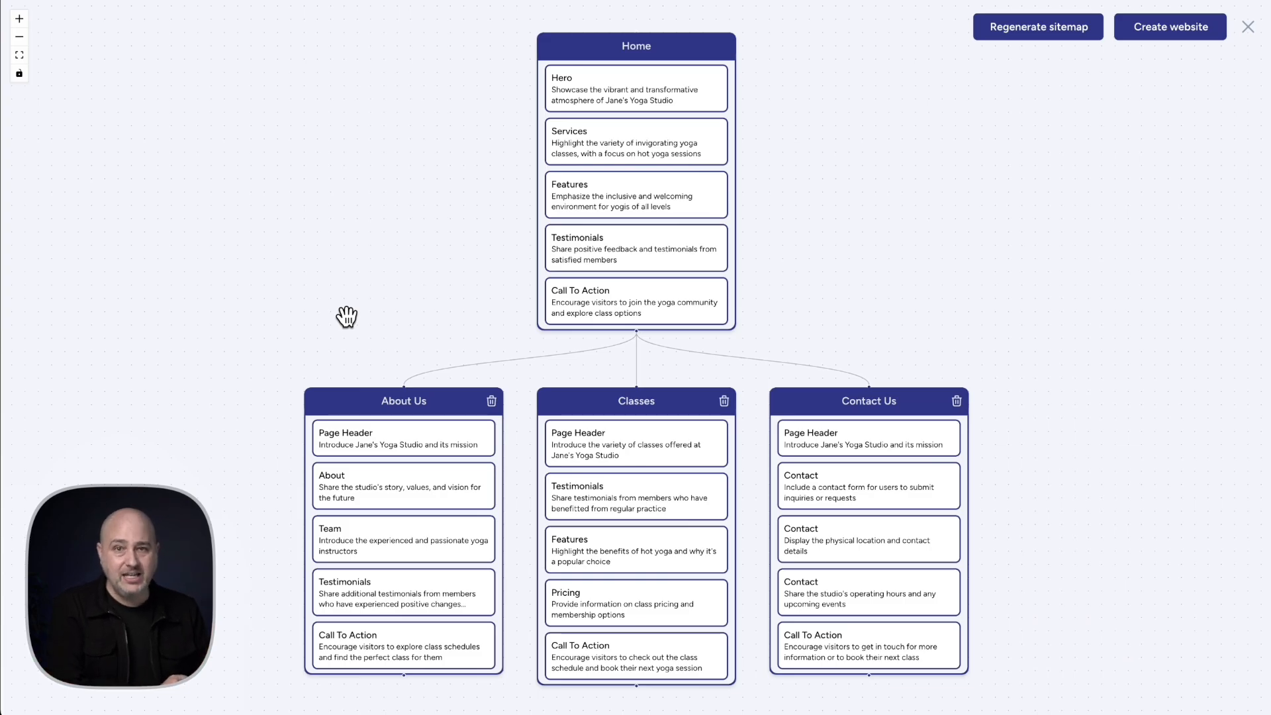
{"action": "left_click_drag", "start_coordinate": [468, 284], "coordinate": [432, 253]}
{"action": "scroll", "coordinate": [431, 254], "scroll_direction": "down", "scroll_amount": 5}
{"action": "scroll", "coordinate": [431, 254], "scroll_direction": "up", "scroll_amount": 5}
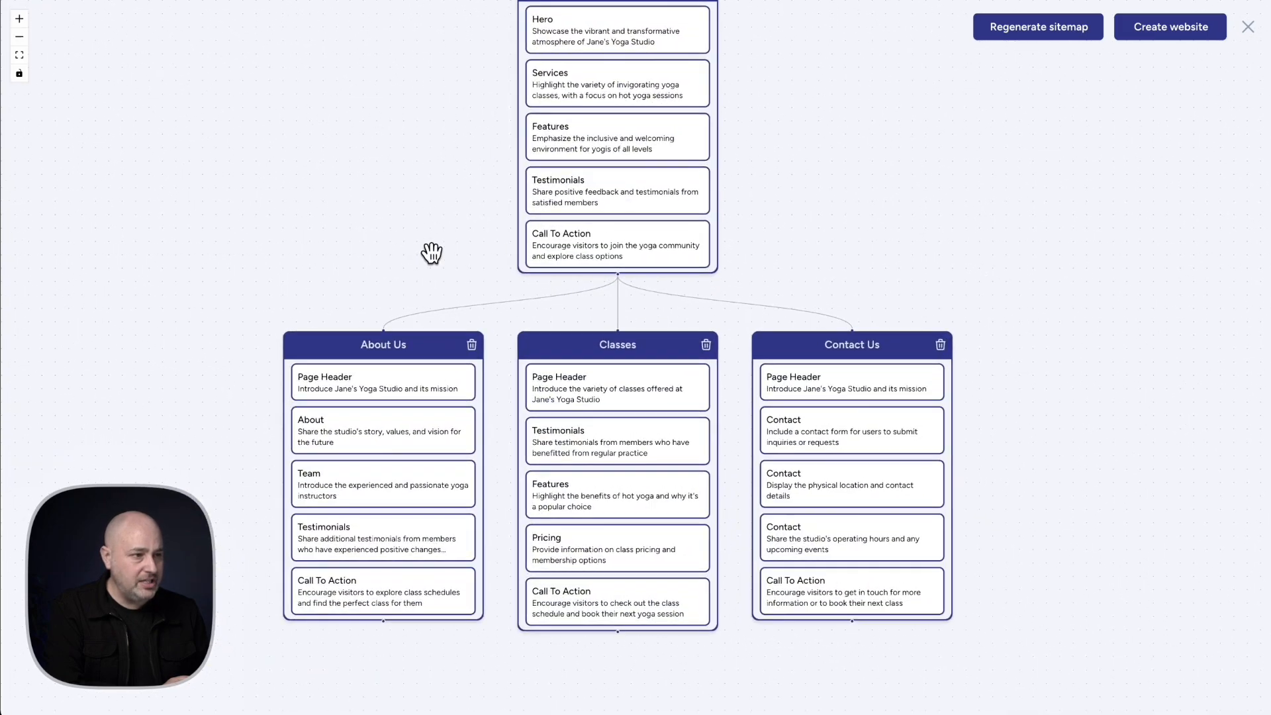
{"action": "left_click_drag", "start_coordinate": [449, 141], "coordinate": [454, 198]}
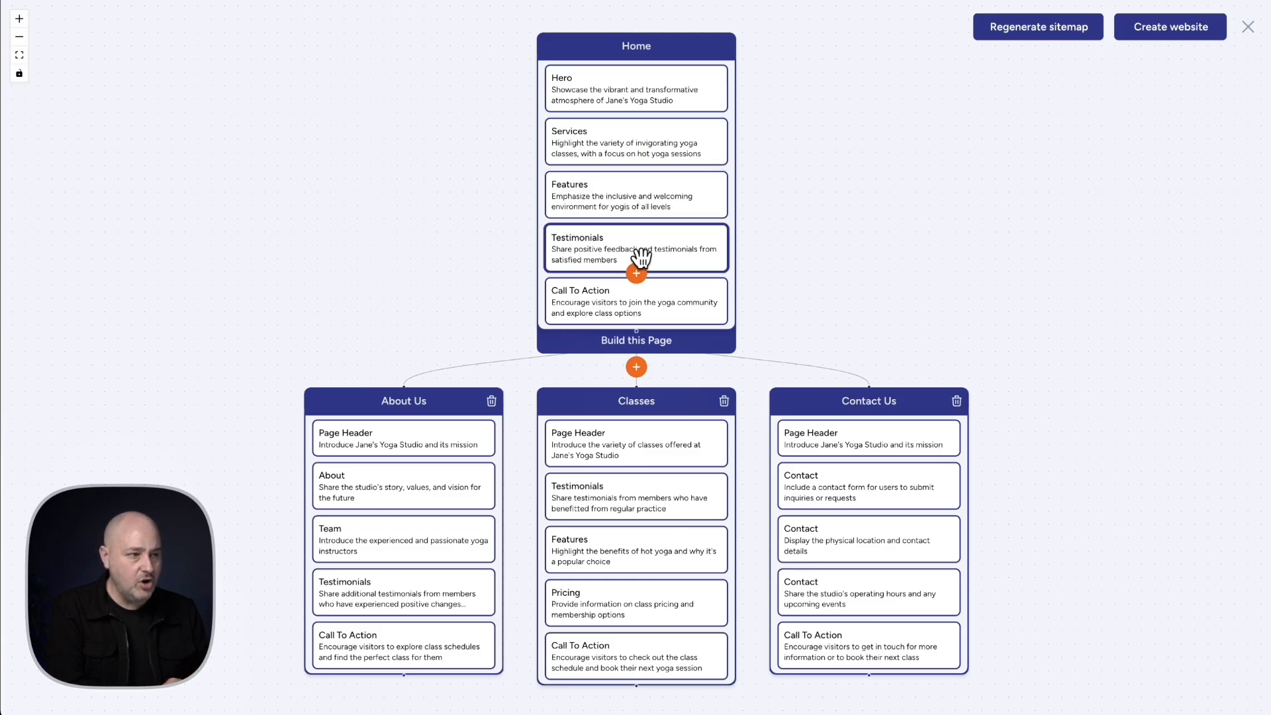
Open the choices for a new section below Testimonials on the Home page and browse the available section types
{"action": "left_click", "coordinate": [636, 277]}
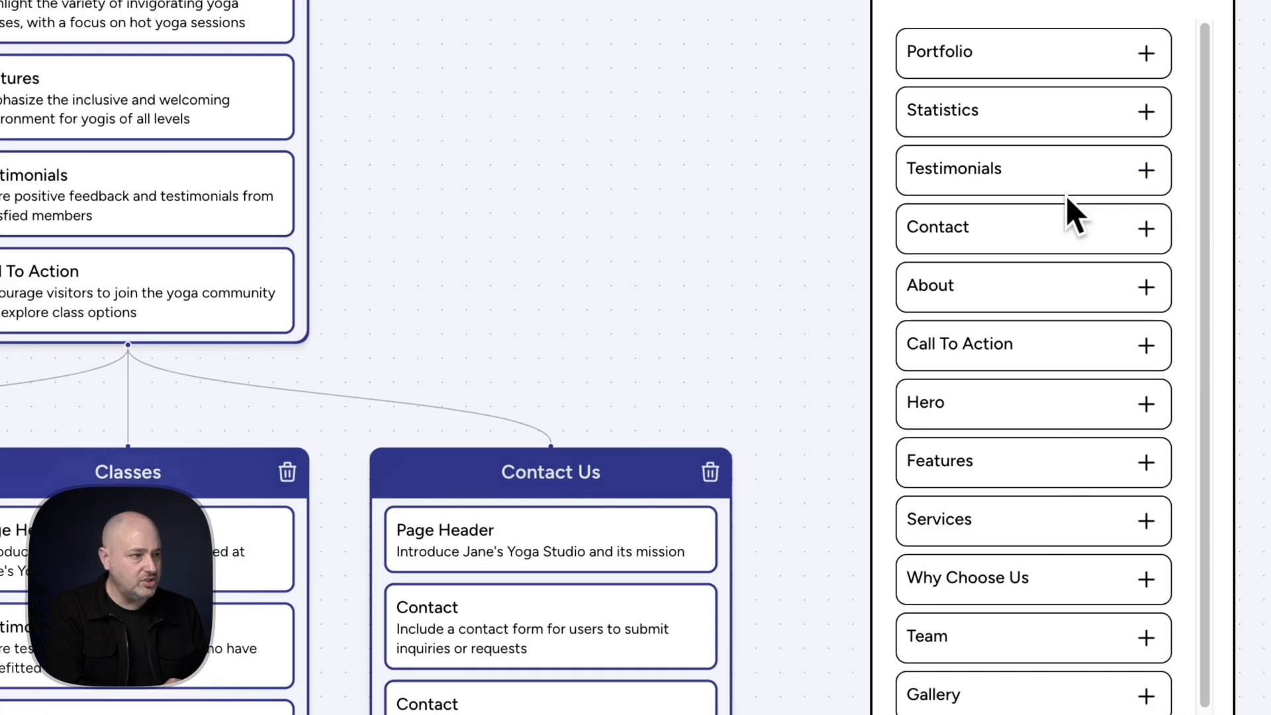
{"action": "scroll", "coordinate": [1069, 209], "scroll_direction": "down", "scroll_amount": 2}
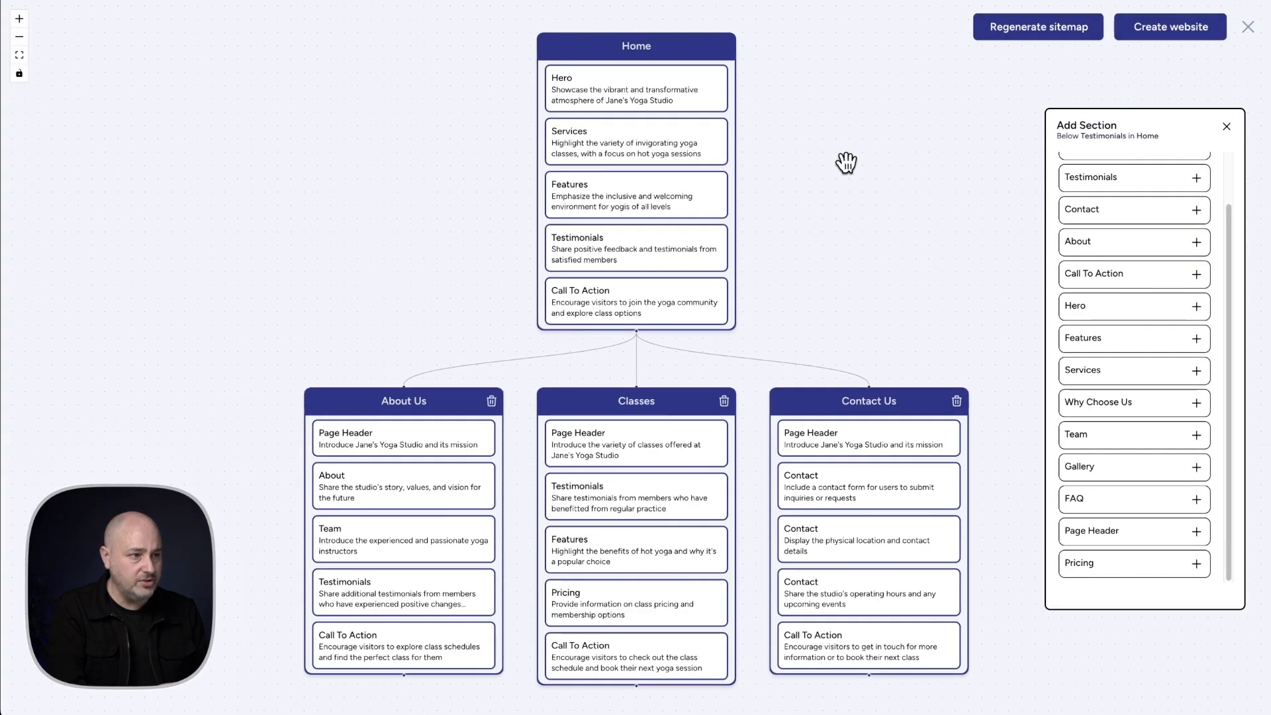
{"action": "mouse_move", "coordinate": [171, 75]}
{"action": "mouse_move", "coordinate": [659, 182]}
{"action": "left_mouse_down"}
{"action": "mouse_move", "coordinate": [656, 125]}
{"action": "mouse_move", "coordinate": [665, 198]}
{"action": "left_mouse_up"}
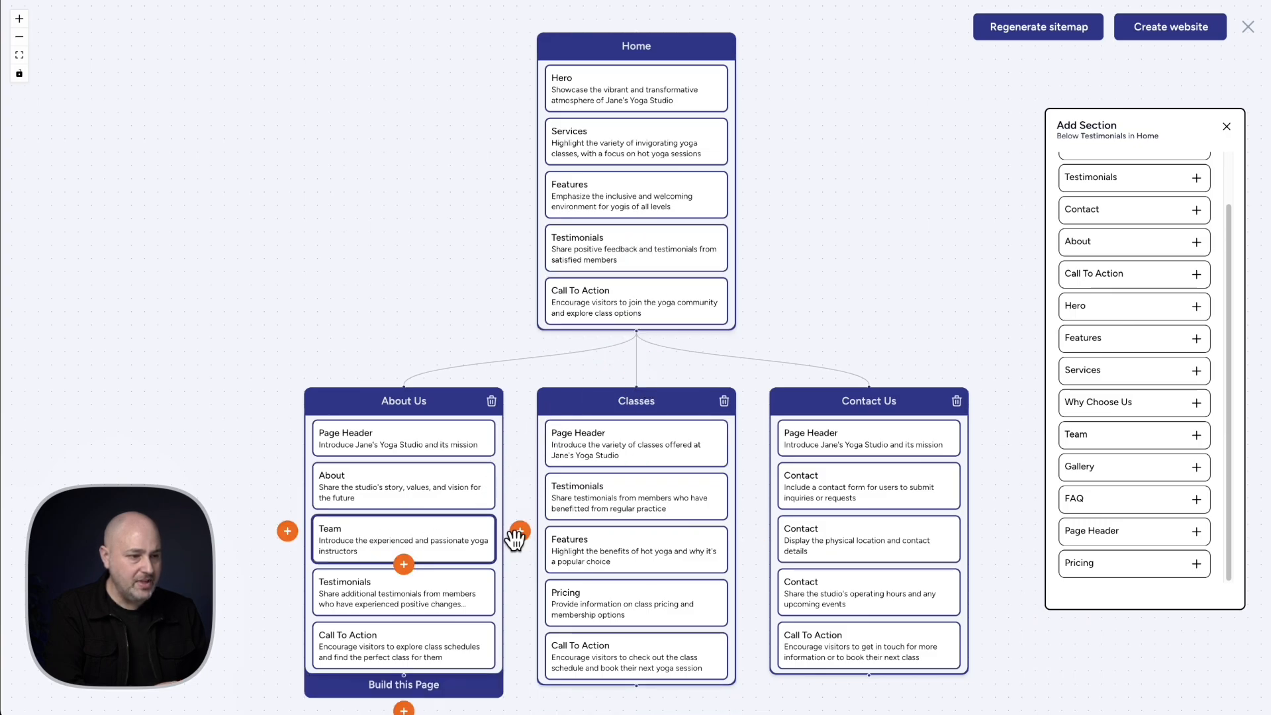
Open the form for adding a page between About Us and Classes, and cancel it
{"action": "left_click", "coordinate": [520, 537]}
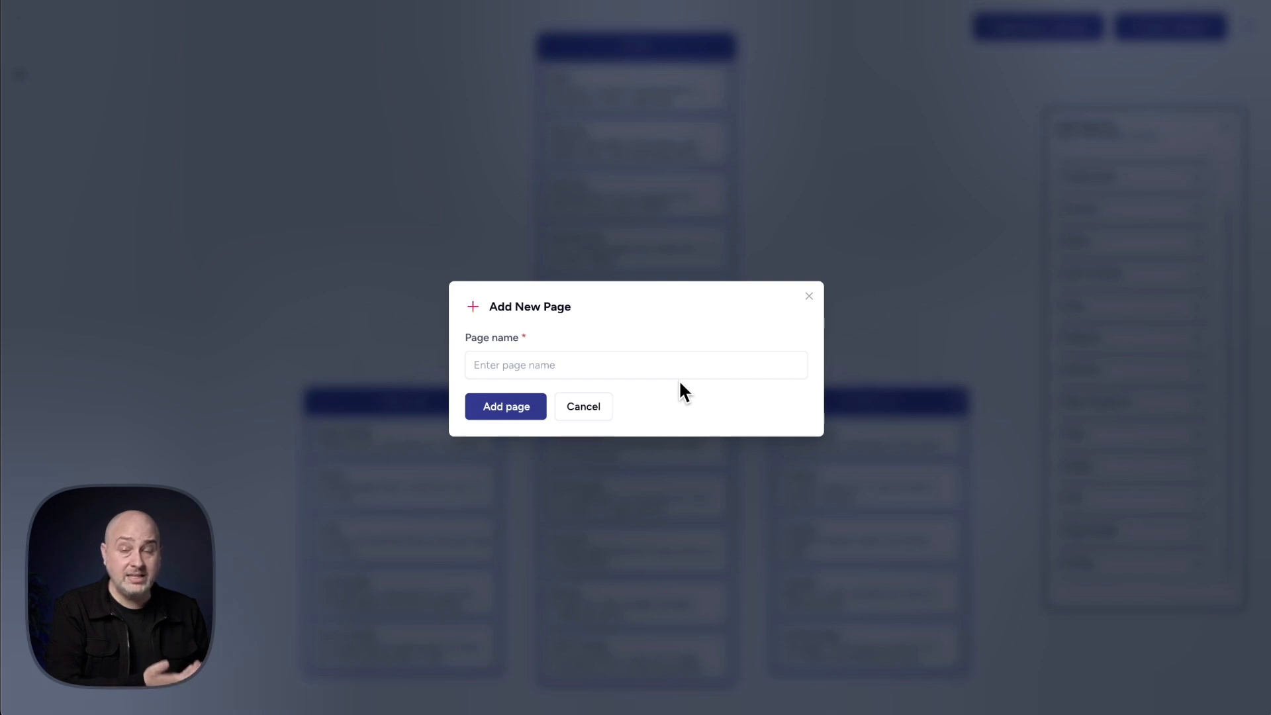
{"action": "left_click", "coordinate": [595, 408]}
Examine the sitemap's Home, About Us, Classes and Contact Us pages and the editing options on the page cards
{"action": "scroll", "coordinate": [597, 405], "scroll_direction": "down", "scroll_amount": 2}
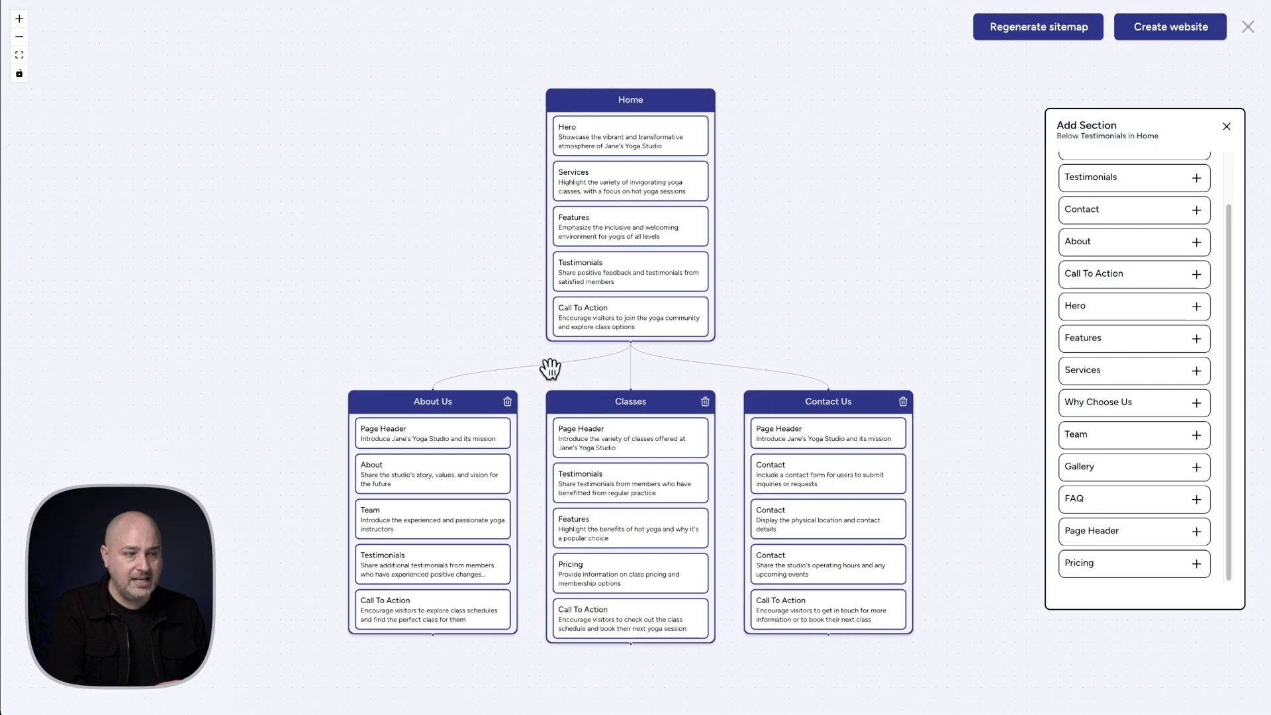
{"action": "scroll", "coordinate": [529, 278], "scroll_direction": "down", "scroll_amount": 5}
{"action": "mouse_move", "coordinate": [669, 256]}
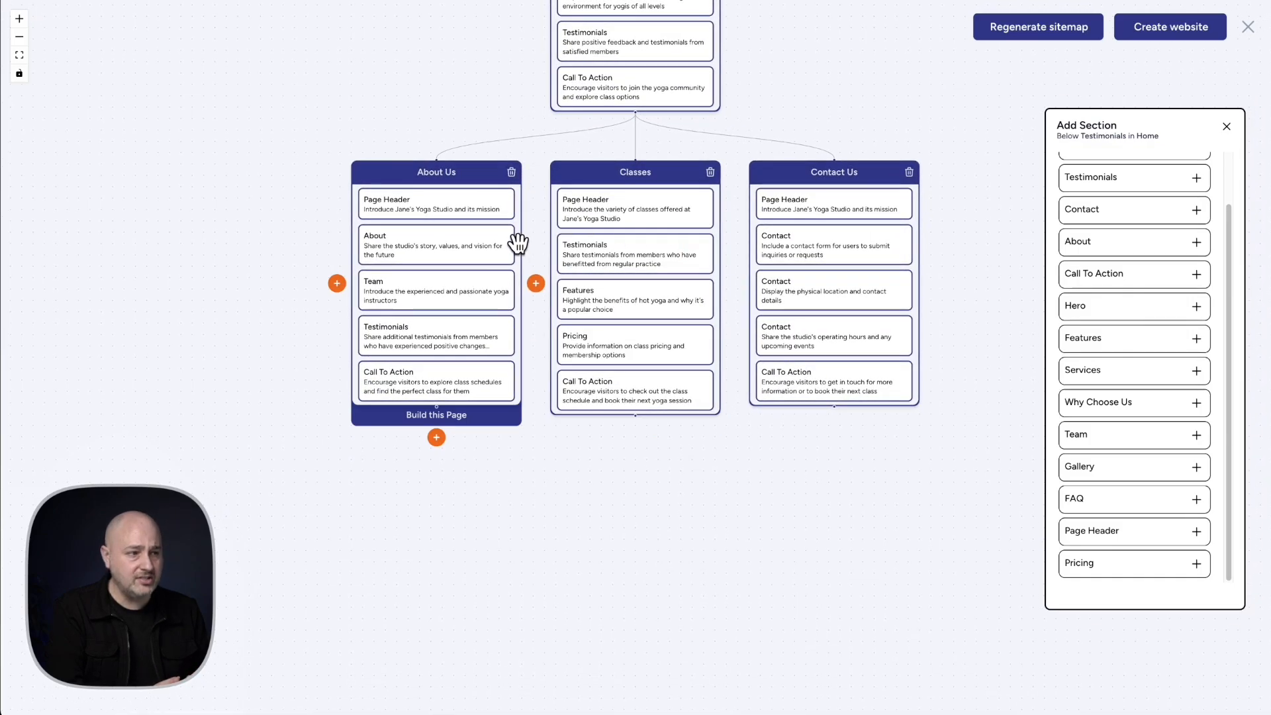
{"action": "scroll", "coordinate": [498, 145], "scroll_direction": "up", "scroll_amount": 1}
{"action": "scroll", "coordinate": [497, 146], "scroll_direction": "up", "scroll_amount": 2}
{"action": "mouse_move", "coordinate": [508, 187]}
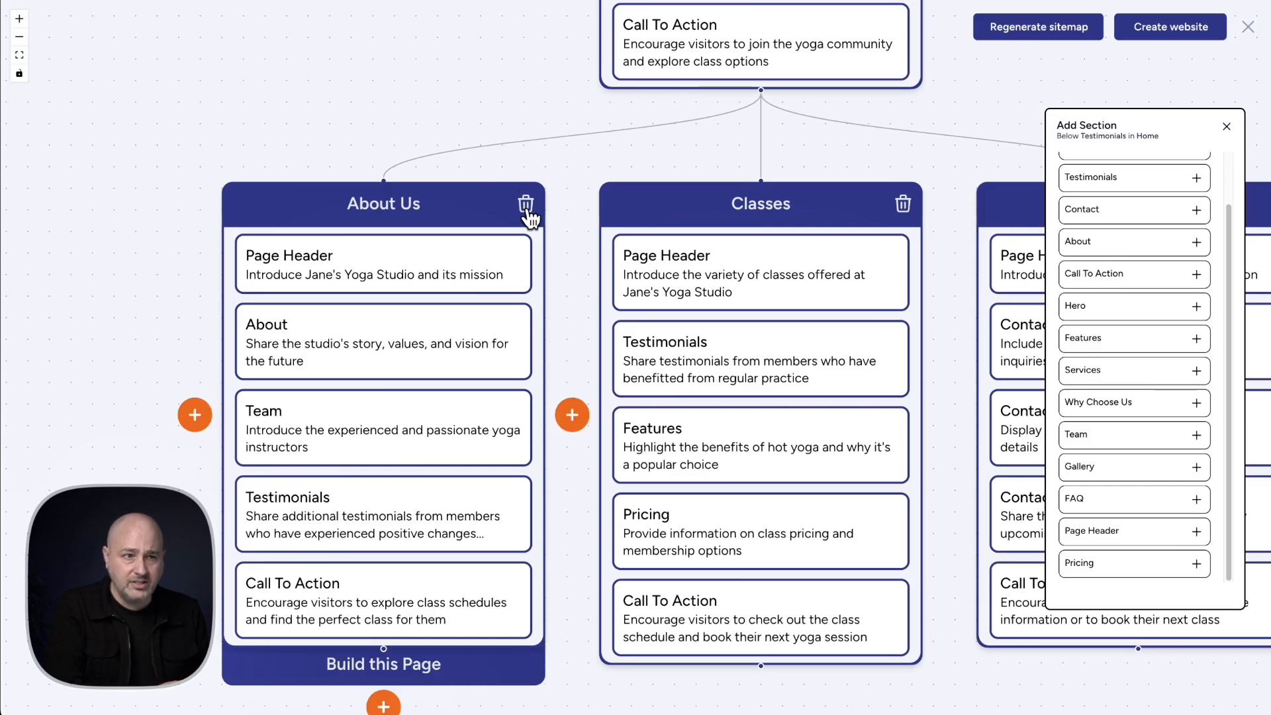
{"action": "scroll", "coordinate": [563, 151], "scroll_direction": "down", "scroll_amount": 3}
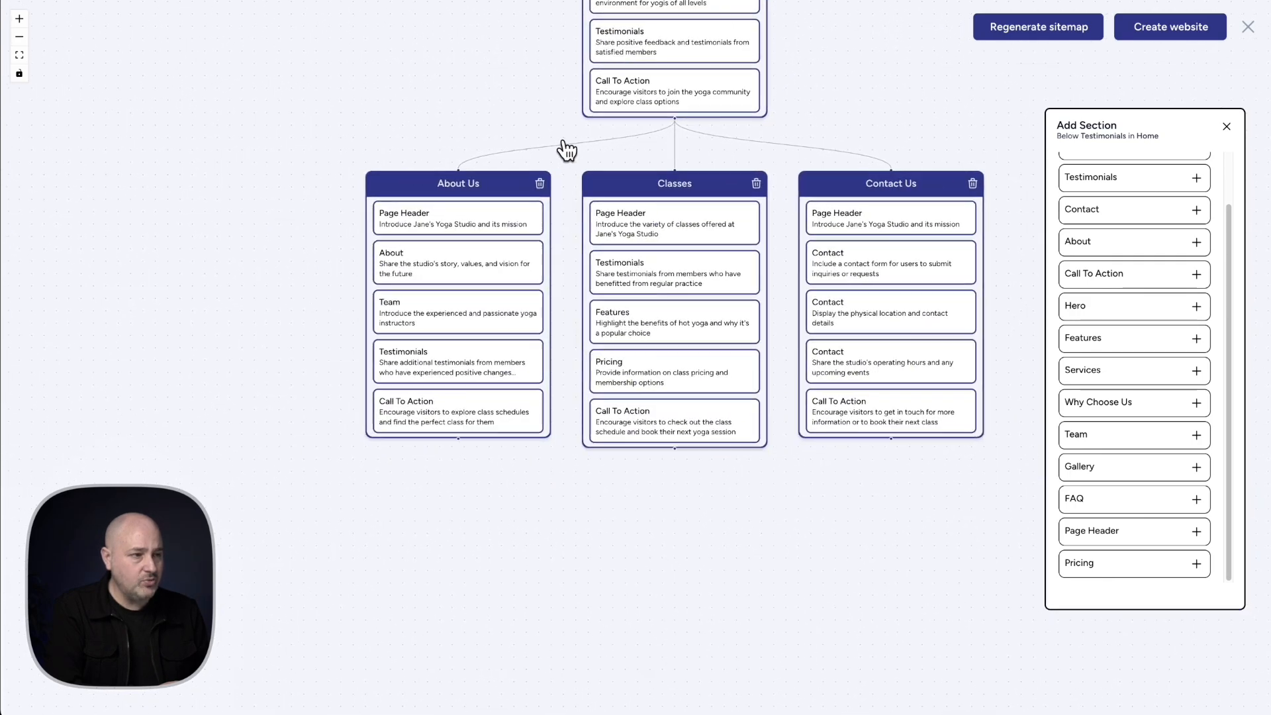
{"action": "left_click_drag", "start_coordinate": [566, 151], "coordinate": [515, 263]}
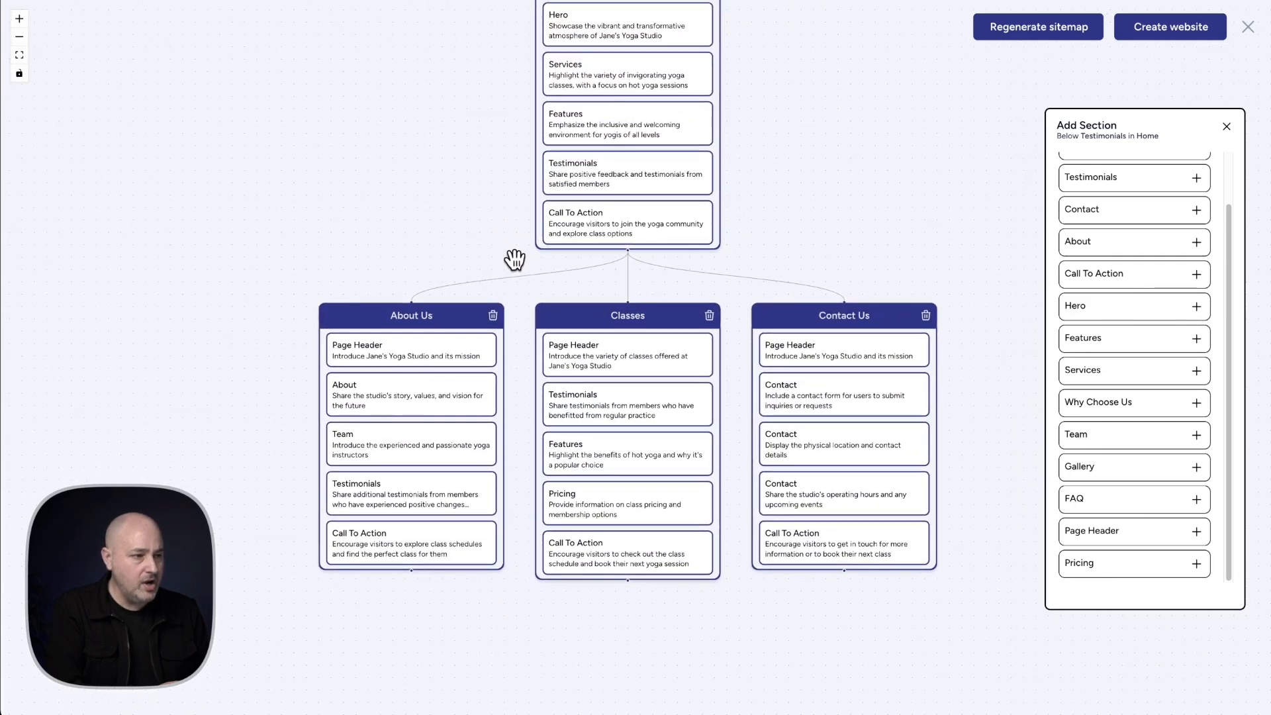
{"action": "left_click_drag", "start_coordinate": [502, 218], "coordinate": [484, 262]}
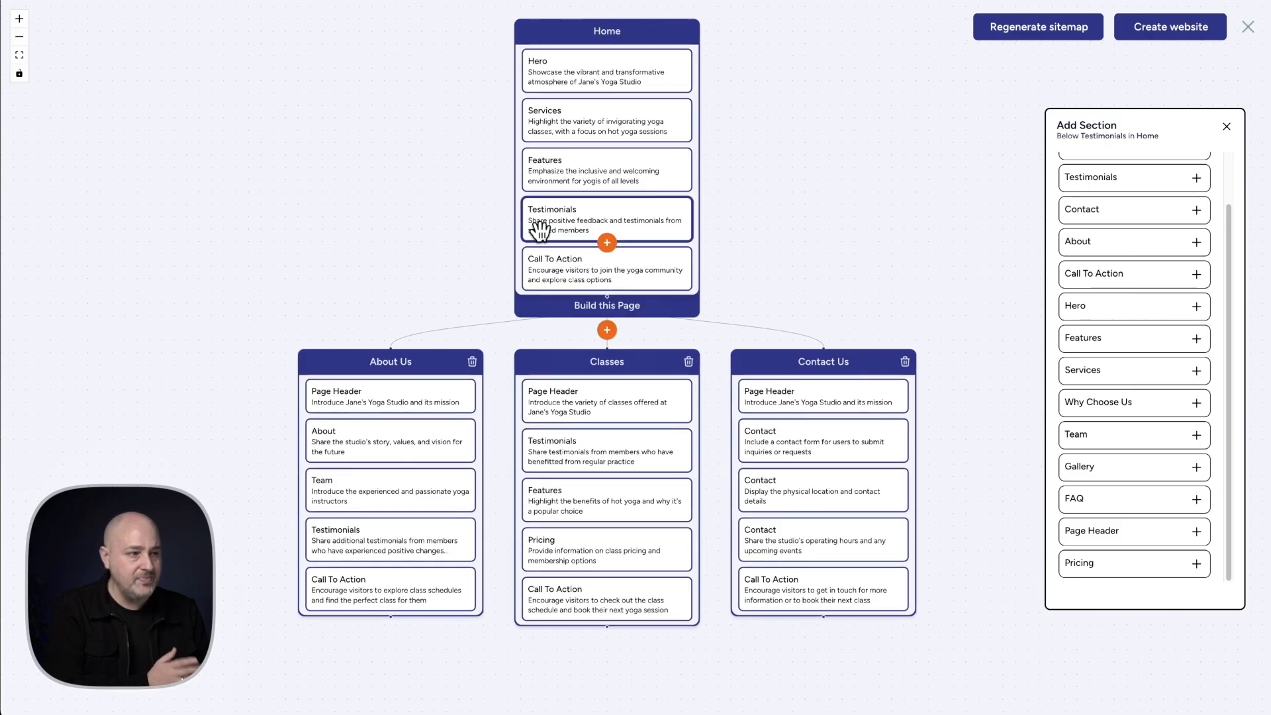
Start building the Home page and review its generated Hero, Services, Features and Testimonials sections
{"action": "mouse_move", "coordinate": [390, 416]}
{"action": "mouse_move", "coordinate": [629, 288]}
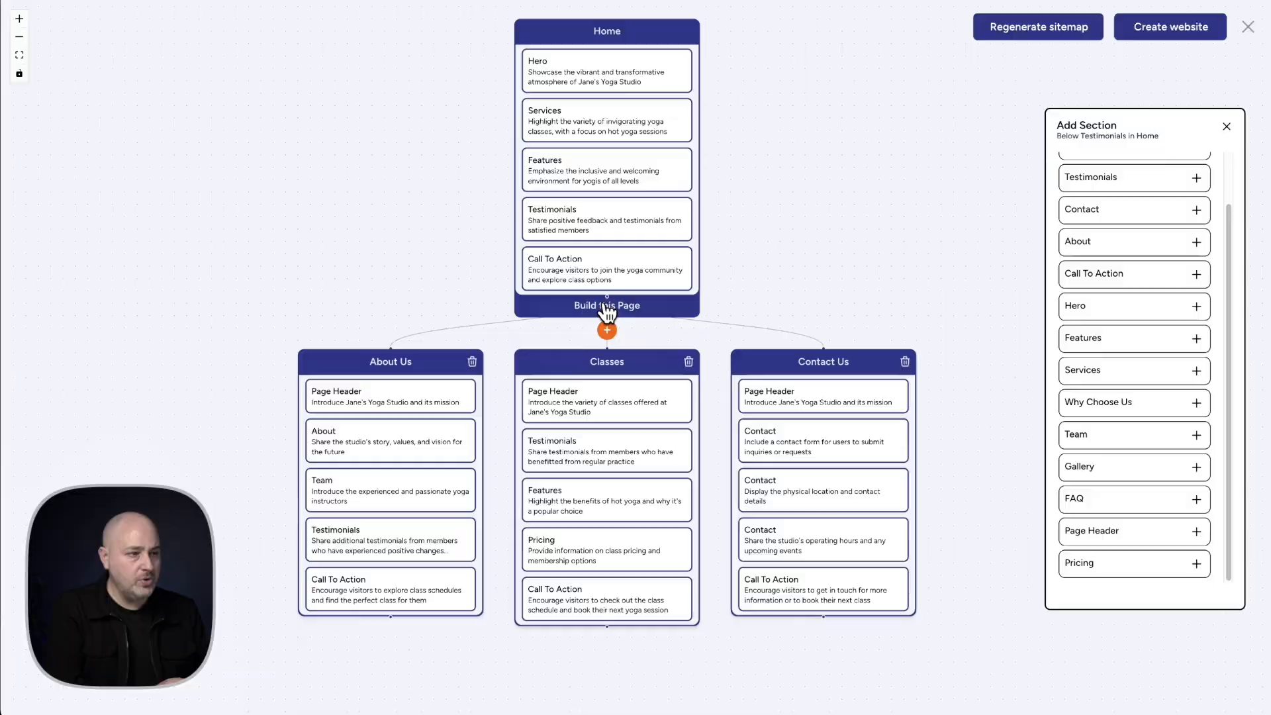
{"action": "left_click", "coordinate": [606, 308]}
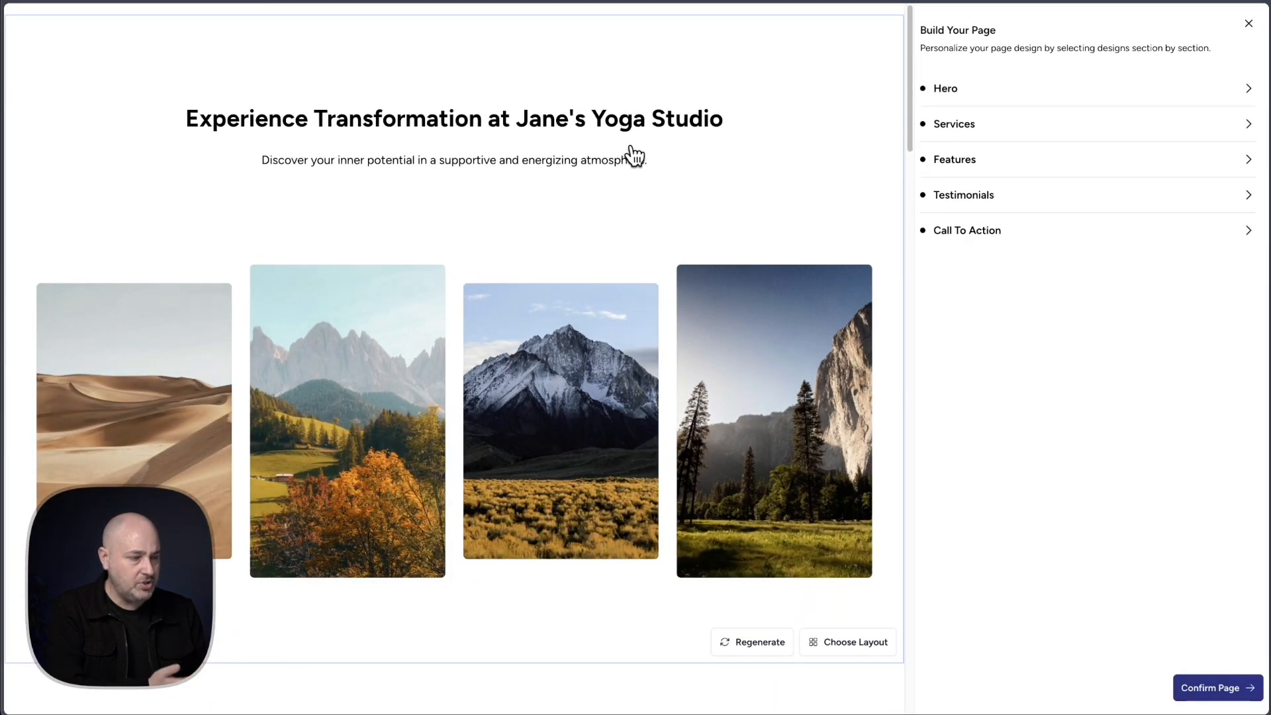
{"action": "scroll", "coordinate": [625, 153], "scroll_direction": "down", "scroll_amount": 3}
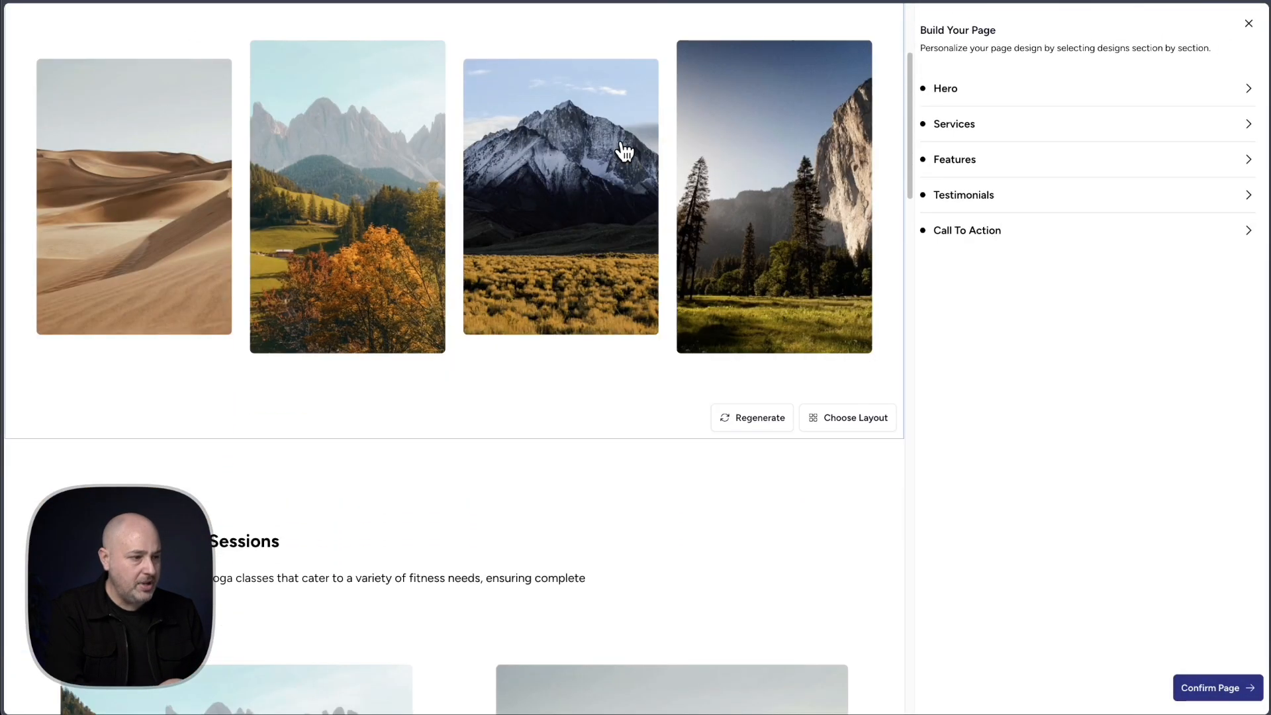
{"action": "scroll", "coordinate": [626, 154], "scroll_direction": "down", "scroll_amount": 10}
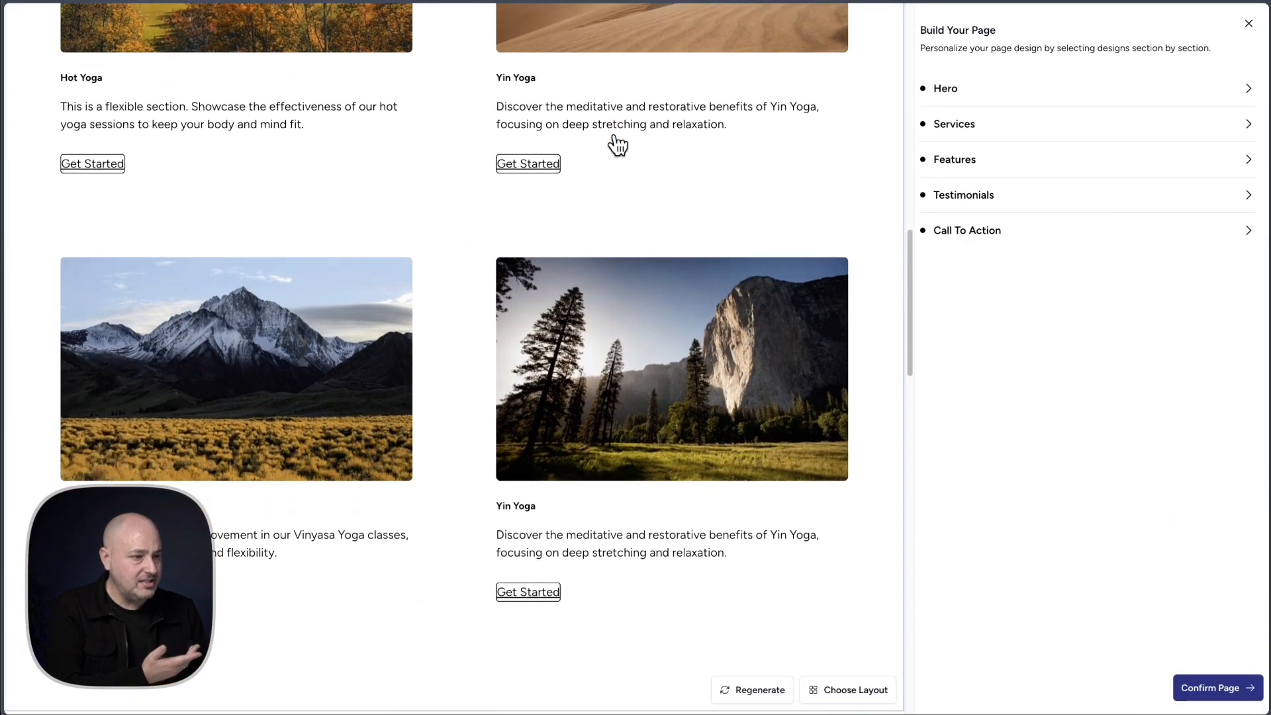
{"action": "scroll", "coordinate": [617, 145], "scroll_direction": "down", "scroll_amount": 10}
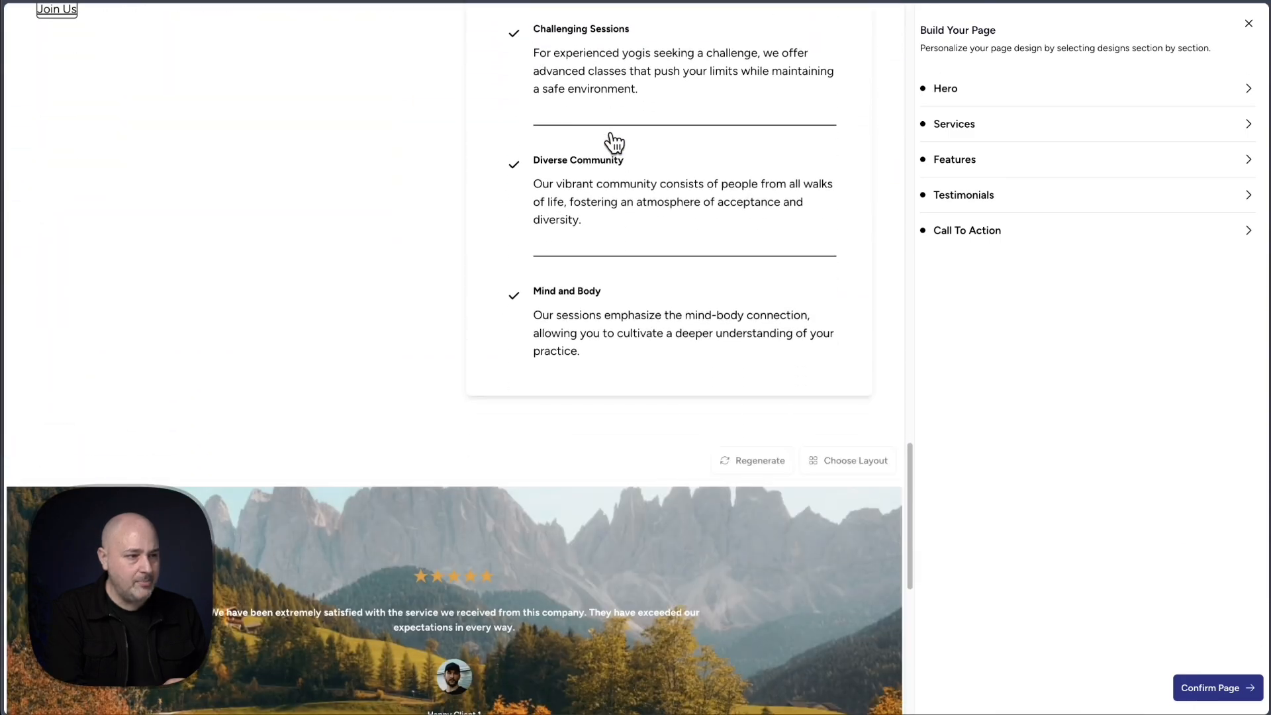
{"action": "scroll", "coordinate": [614, 142], "scroll_direction": "up", "scroll_amount": 15}
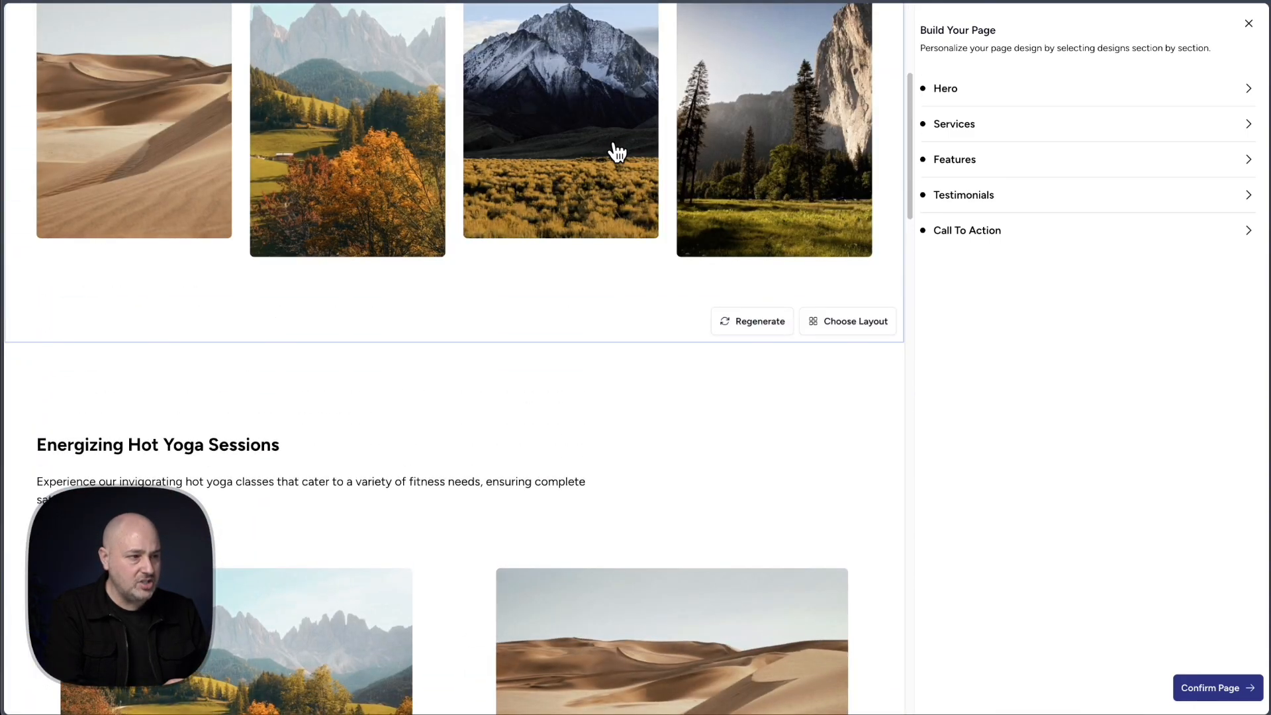
{"action": "scroll", "coordinate": [616, 150], "scroll_direction": "up", "scroll_amount": 5}
{"action": "scroll", "coordinate": [741, 430], "scroll_direction": "down", "scroll_amount": 5}
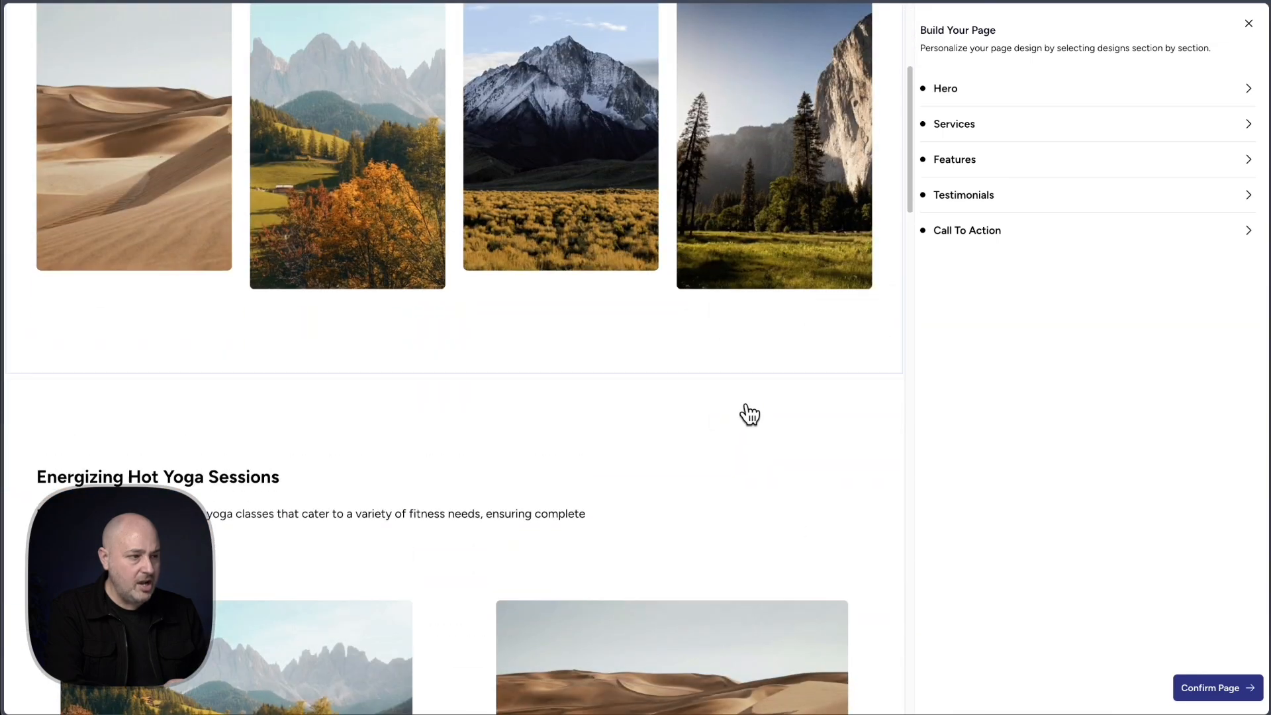
Open the alternative layouts for the Home page's Hero section and browse them against the current design
{"action": "left_click", "coordinate": [859, 358]}
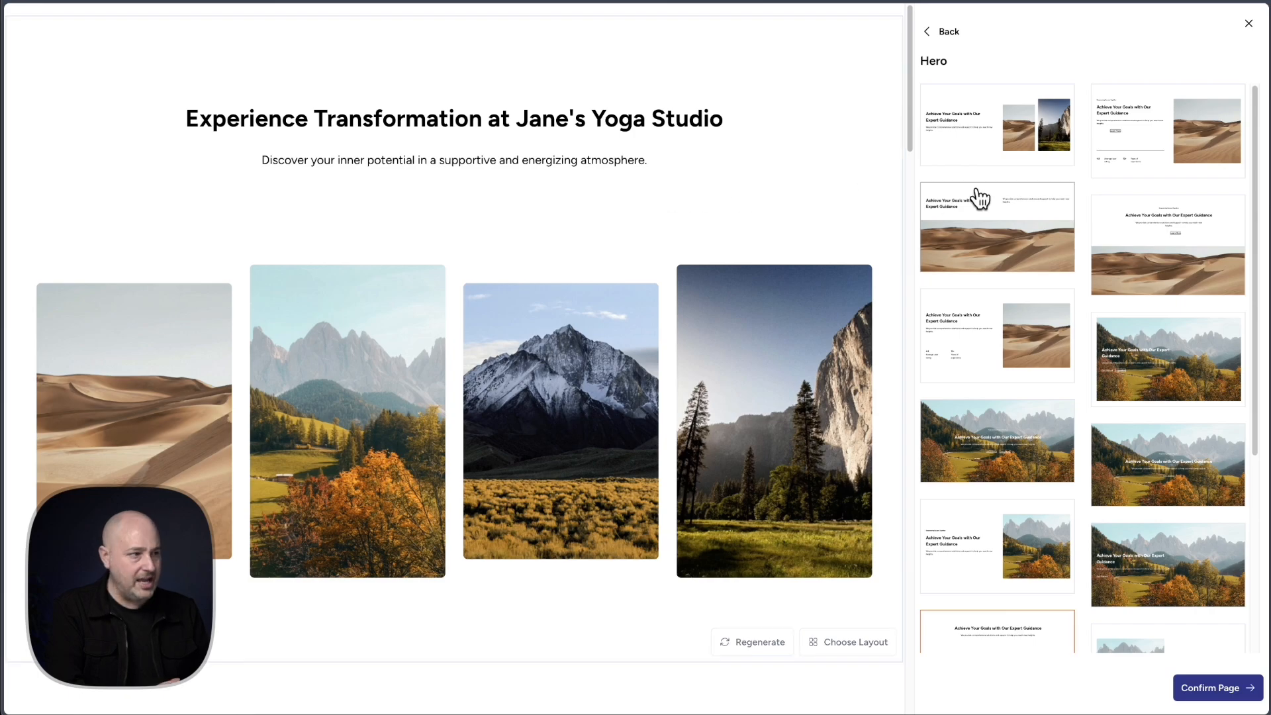
{"action": "scroll", "coordinate": [1089, 190], "scroll_direction": "down", "scroll_amount": 4}
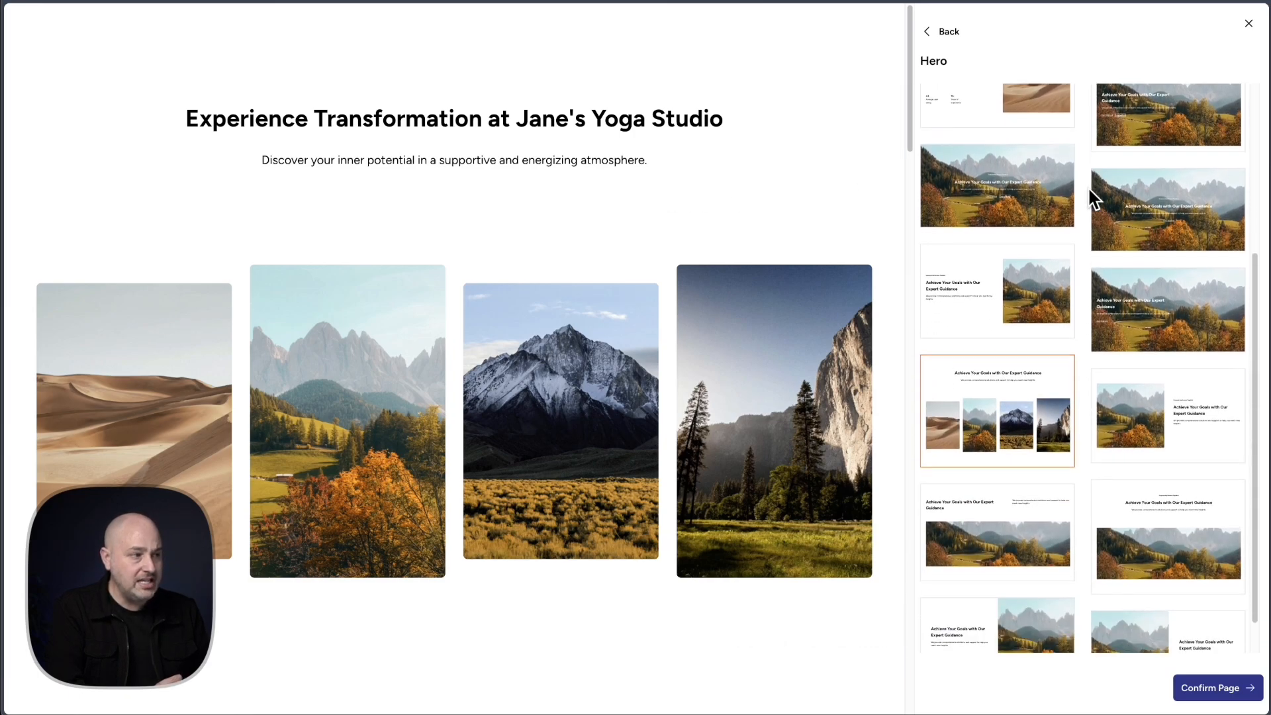
{"action": "scroll", "coordinate": [1089, 190], "scroll_direction": "down", "scroll_amount": 1}
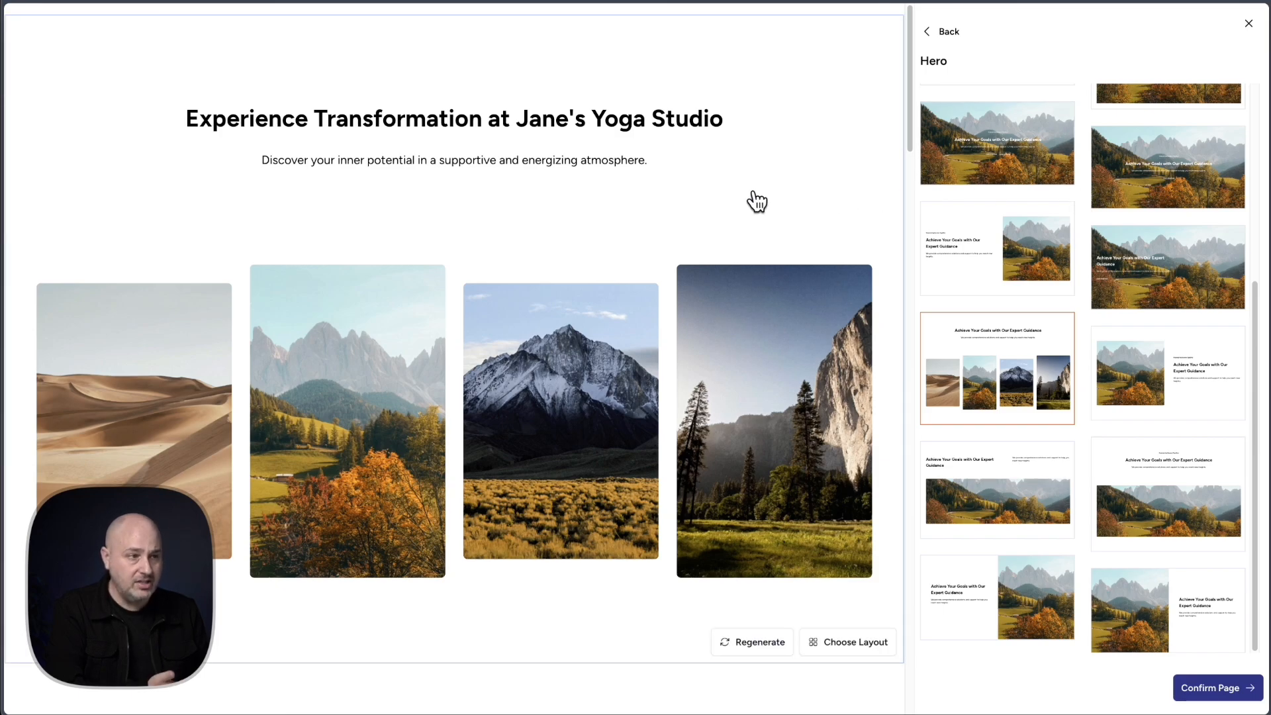
{"action": "scroll", "coordinate": [753, 197], "scroll_direction": "down", "scroll_amount": 3}
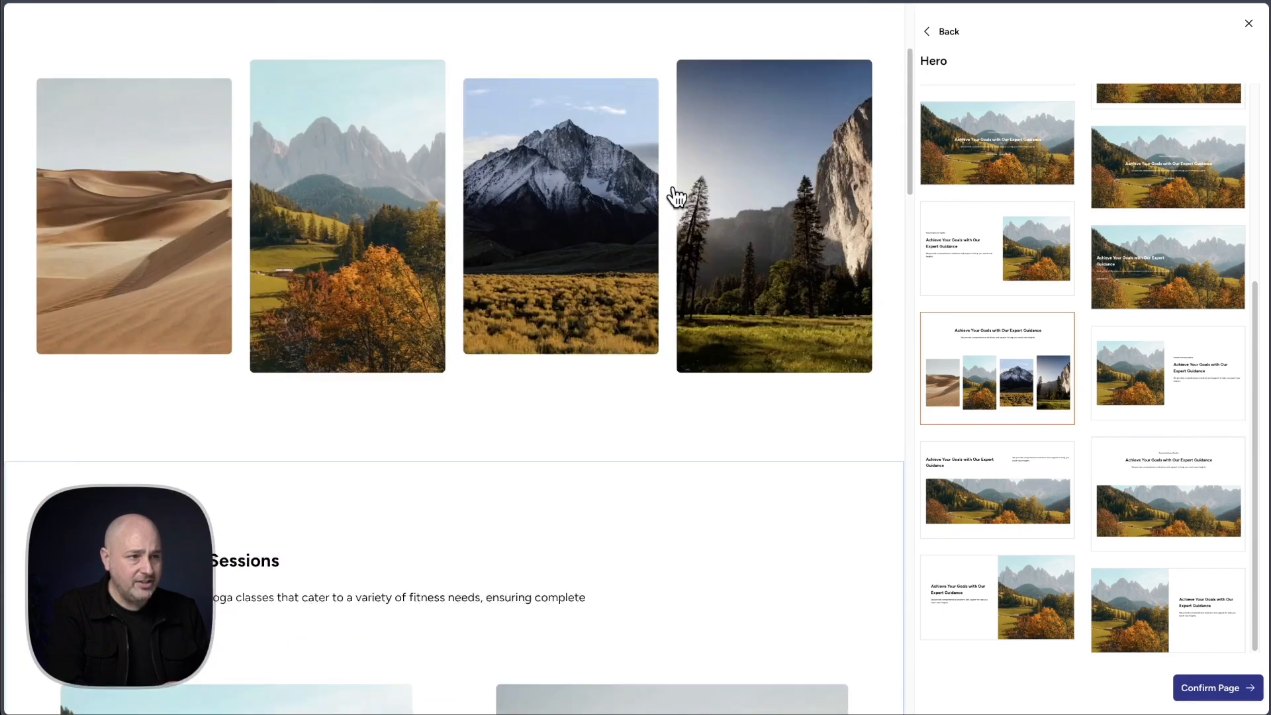
{"action": "scroll", "coordinate": [675, 192], "scroll_direction": "up", "scroll_amount": 3}
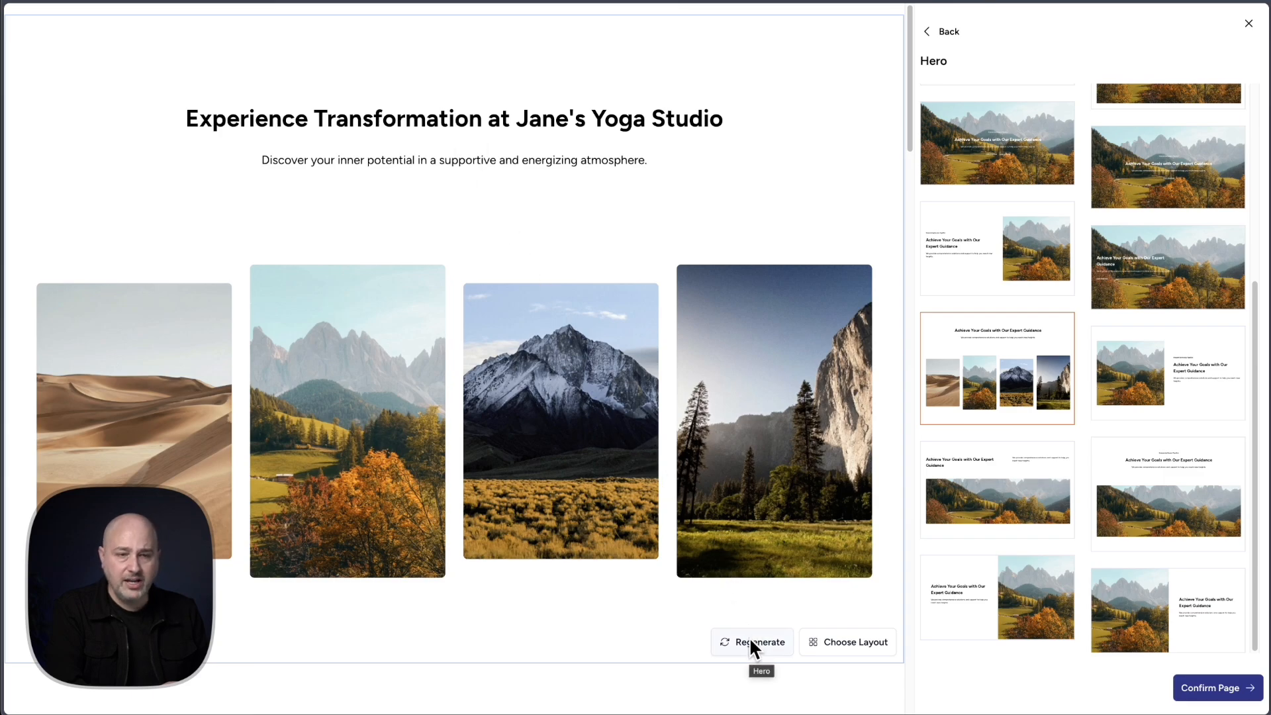
Review the Home page preview down to its Call To Action section and confirm the page design
{"action": "scroll", "coordinate": [655, 410], "scroll_direction": "down", "scroll_amount": 3}
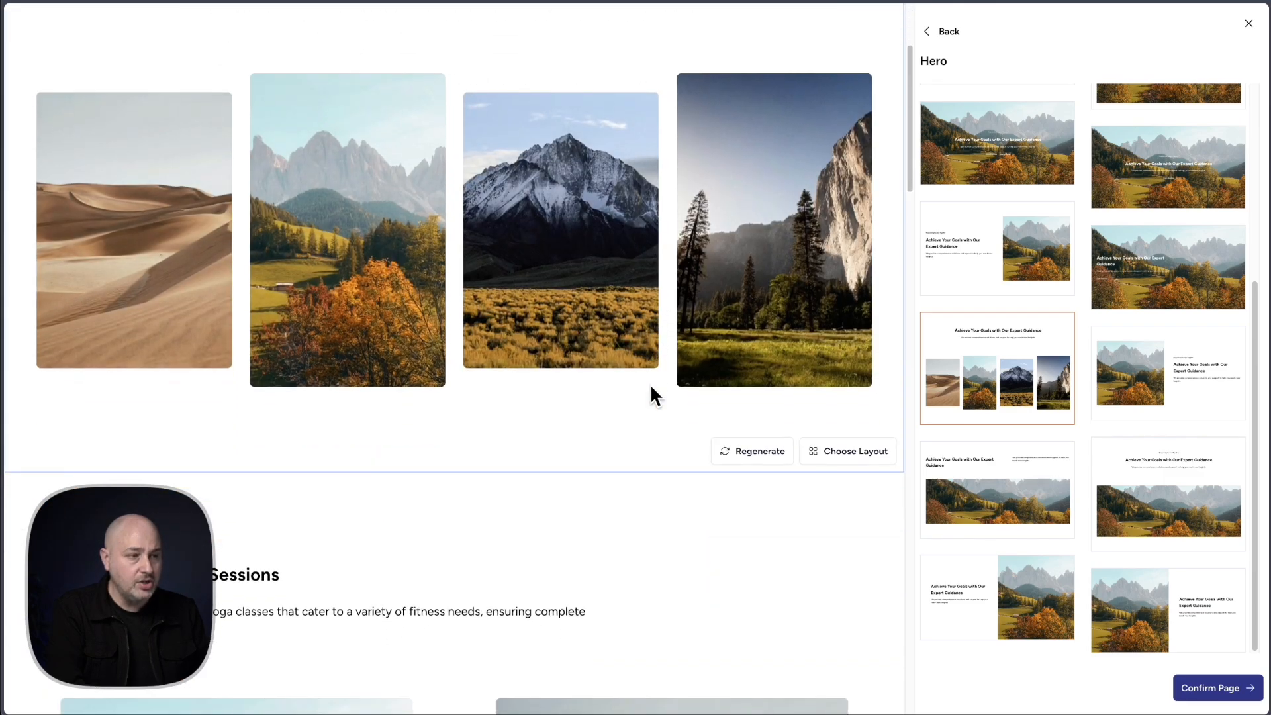
{"action": "scroll", "coordinate": [639, 380], "scroll_direction": "down", "scroll_amount": 4}
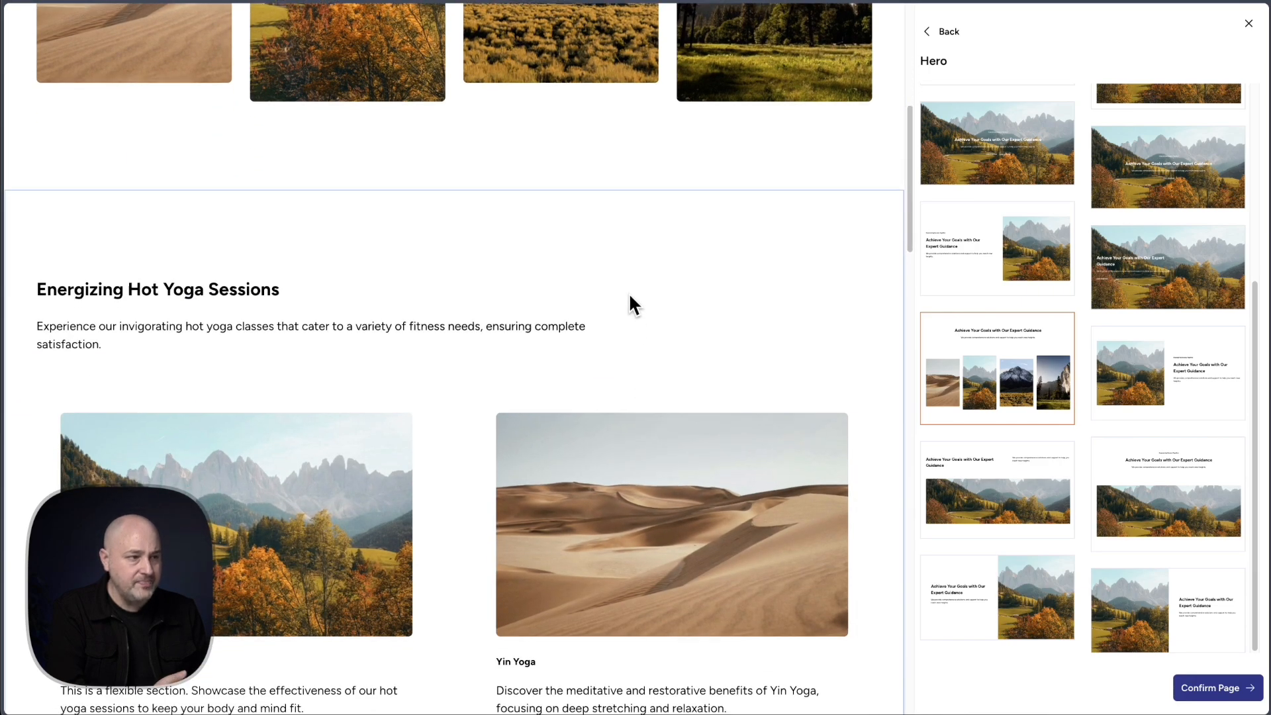
{"action": "scroll", "coordinate": [630, 297], "scroll_direction": "down", "scroll_amount": 8}
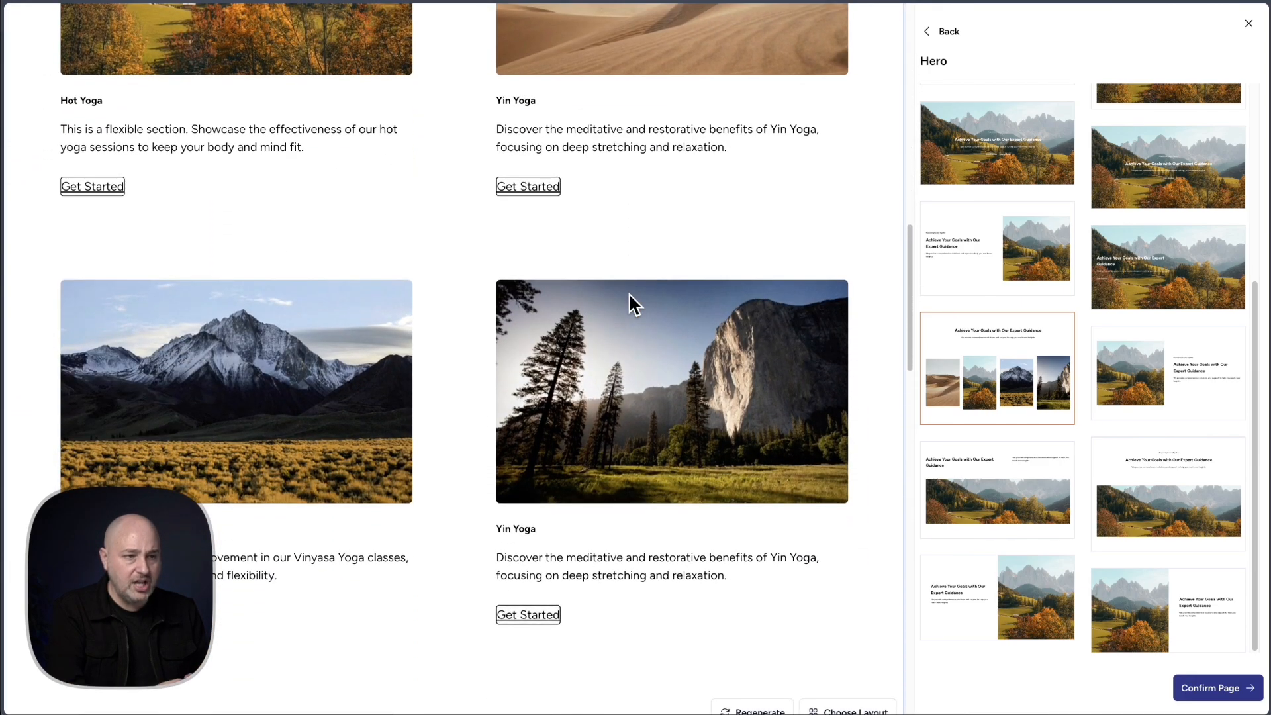
{"action": "scroll", "coordinate": [628, 294], "scroll_direction": "down", "scroll_amount": 15}
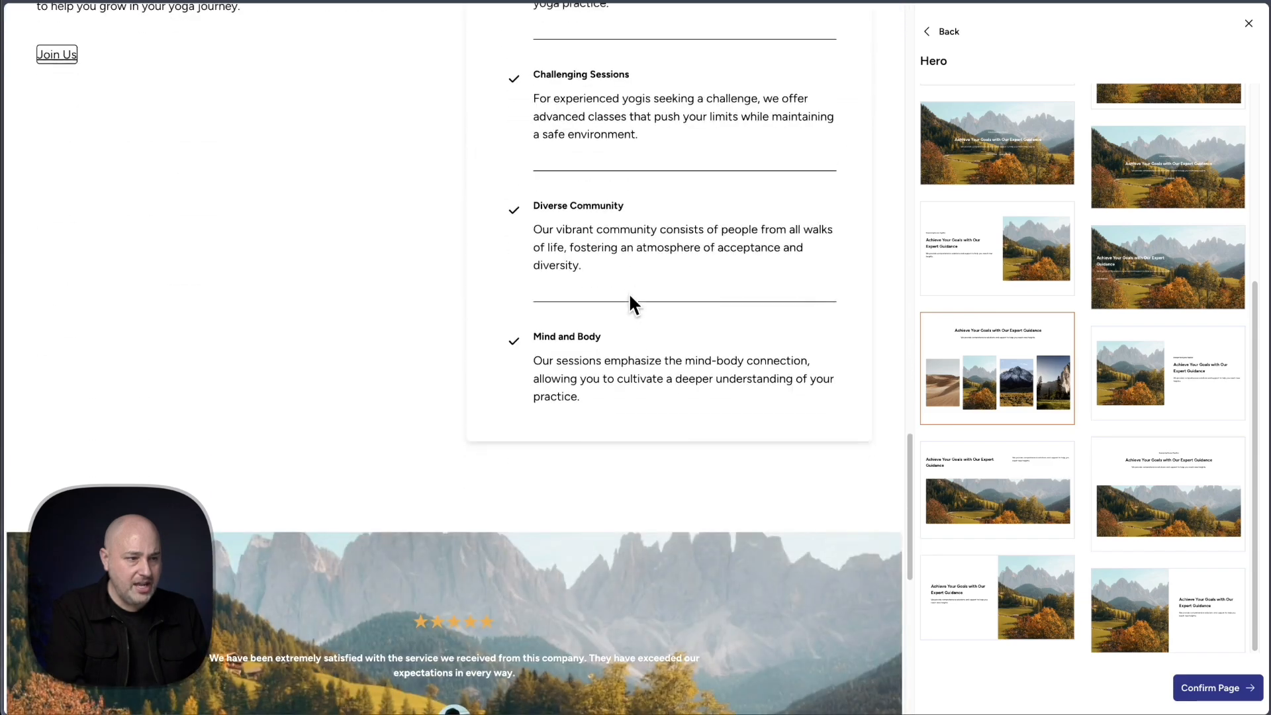
{"action": "scroll", "coordinate": [629, 298], "scroll_direction": "down", "scroll_amount": 10}
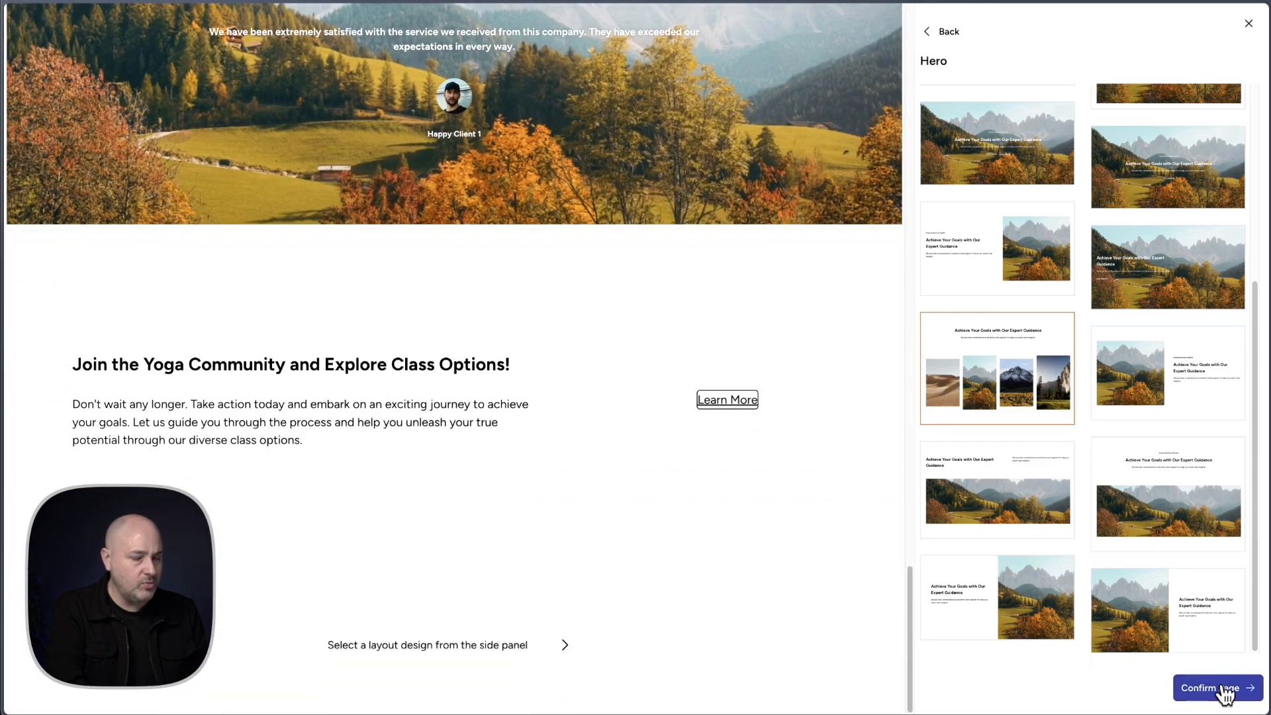
{"action": "left_click", "coordinate": [1185, 688]}
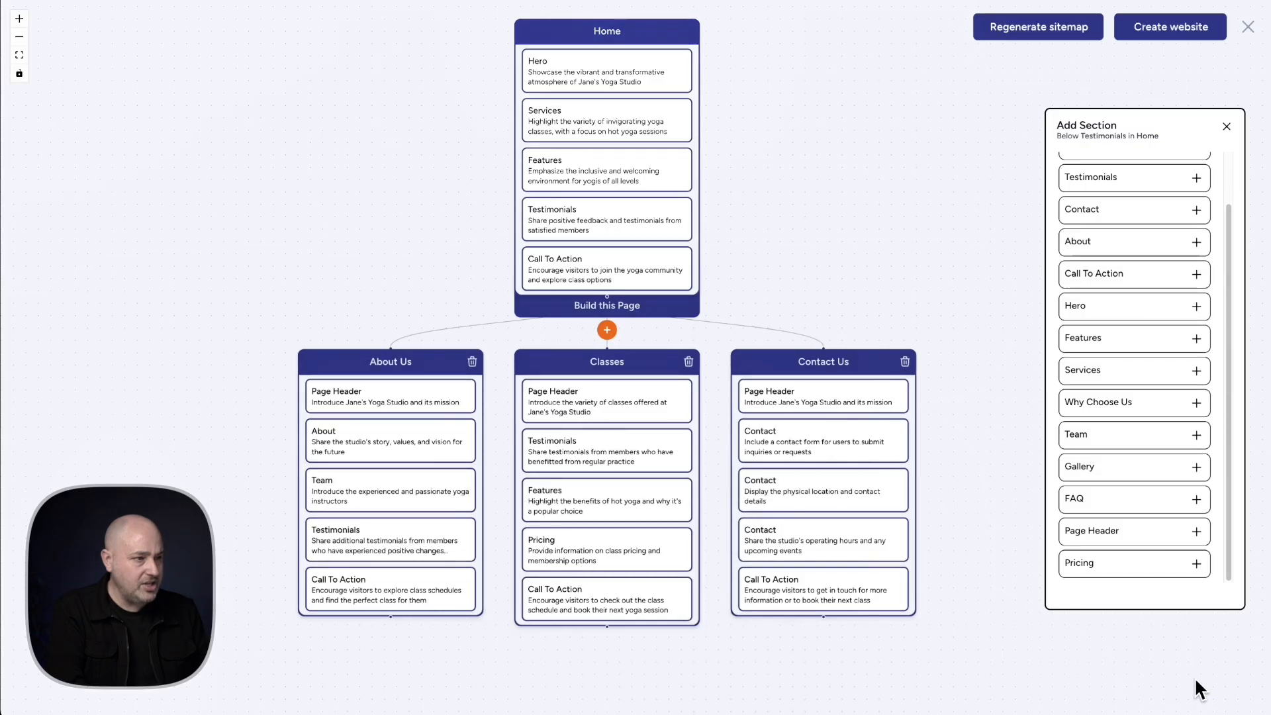
Build the About Us page, review its generated sections and confirm the page design
{"action": "mouse_move", "coordinate": [377, 599]}
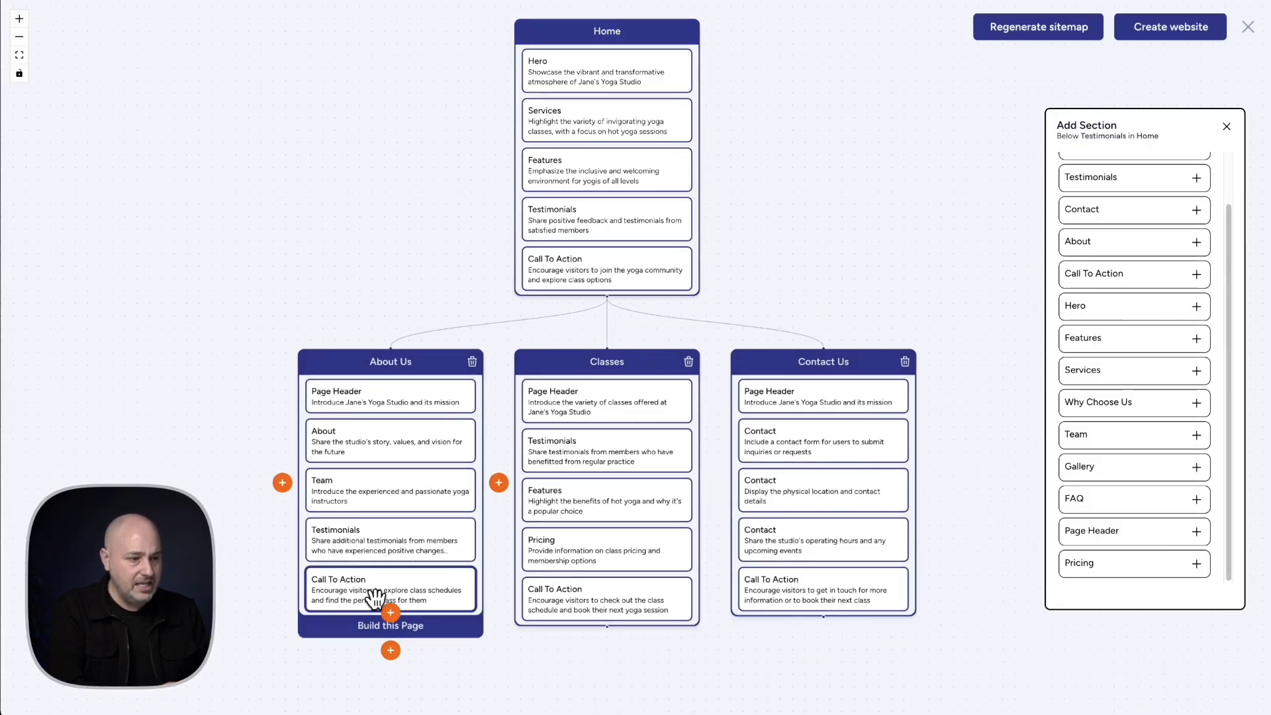
{"action": "left_click", "coordinate": [411, 629]}
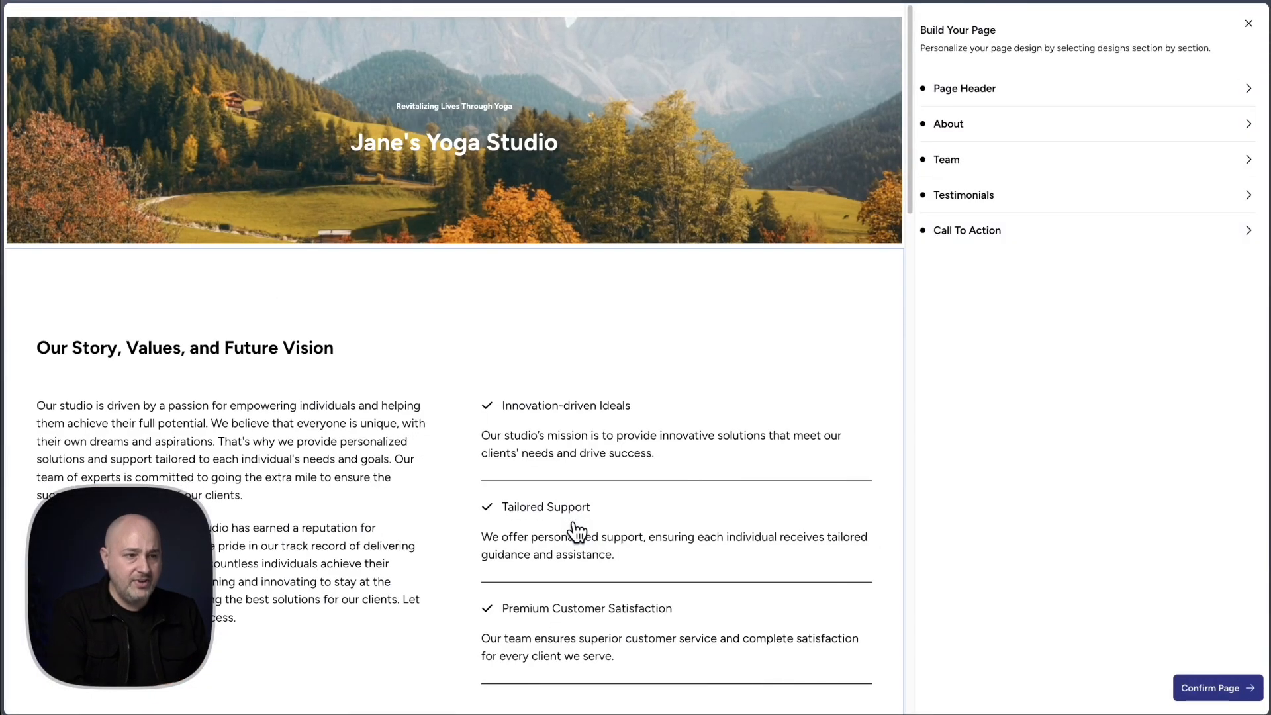
{"action": "scroll", "coordinate": [677, 466], "scroll_direction": "down", "scroll_amount": 1}
{"action": "scroll", "coordinate": [822, 439], "scroll_direction": "down", "scroll_amount": 10}
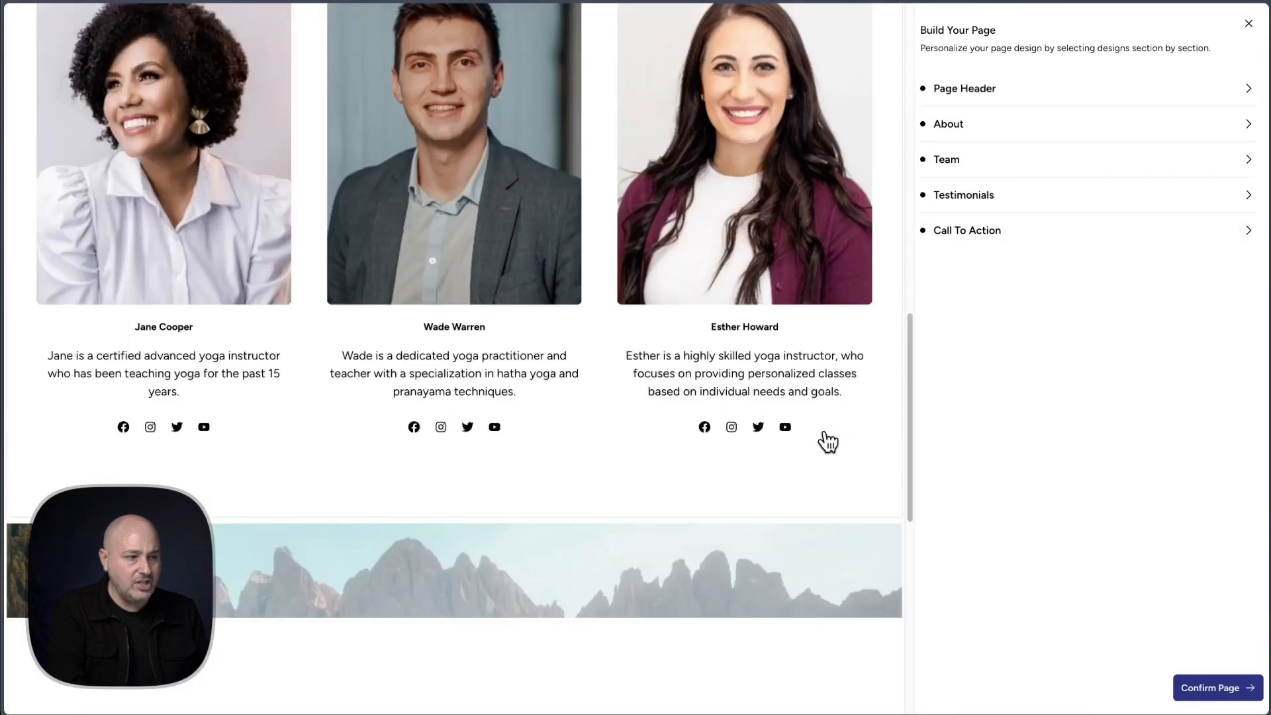
{"action": "scroll", "coordinate": [826, 443], "scroll_direction": "up", "scroll_amount": 5}
{"action": "left_click", "coordinate": [1217, 688]}
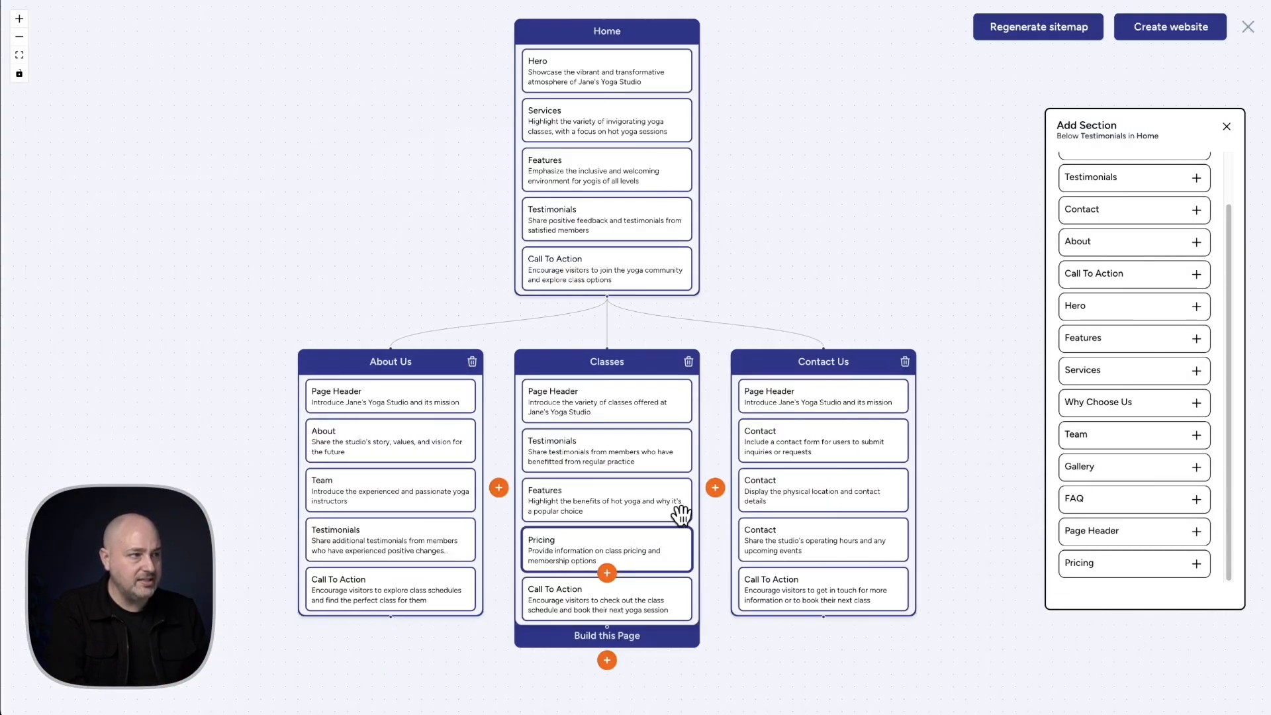
Dismiss the section list and create the website from the sitemap, confirming replacement of the previously created pages
{"action": "left_click", "coordinate": [1226, 126]}
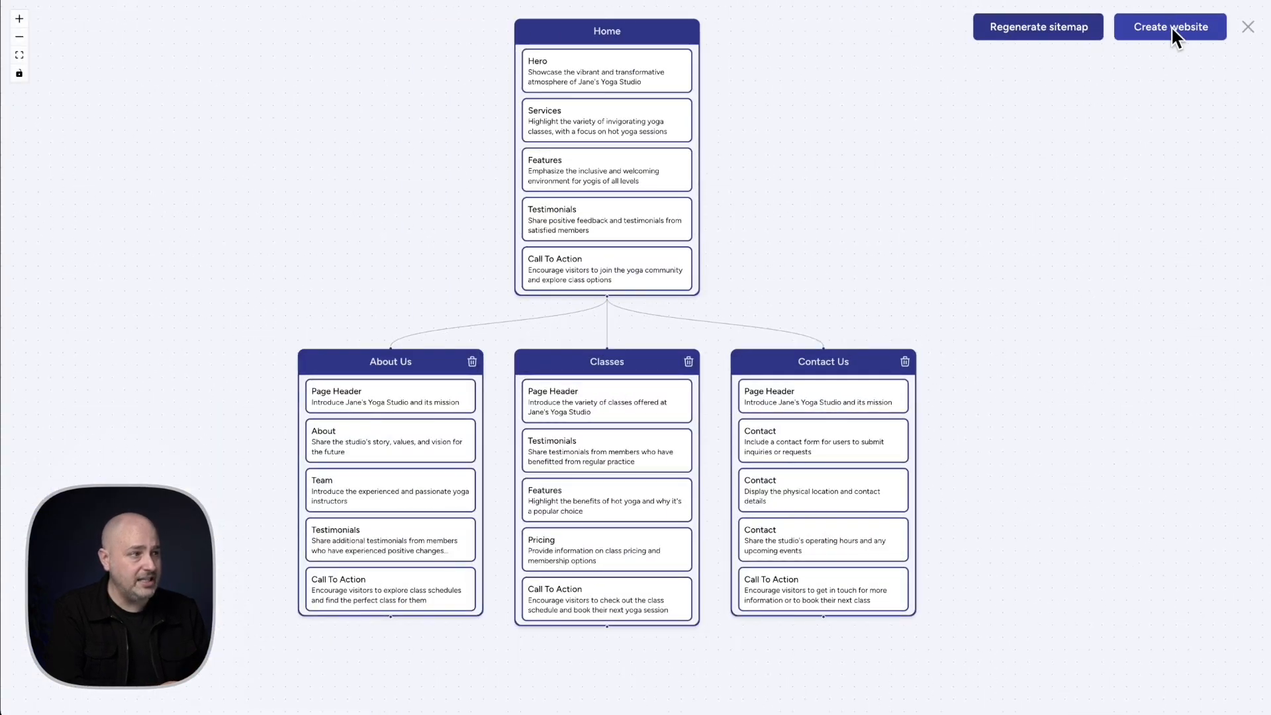
{"action": "left_click", "coordinate": [1172, 27]}
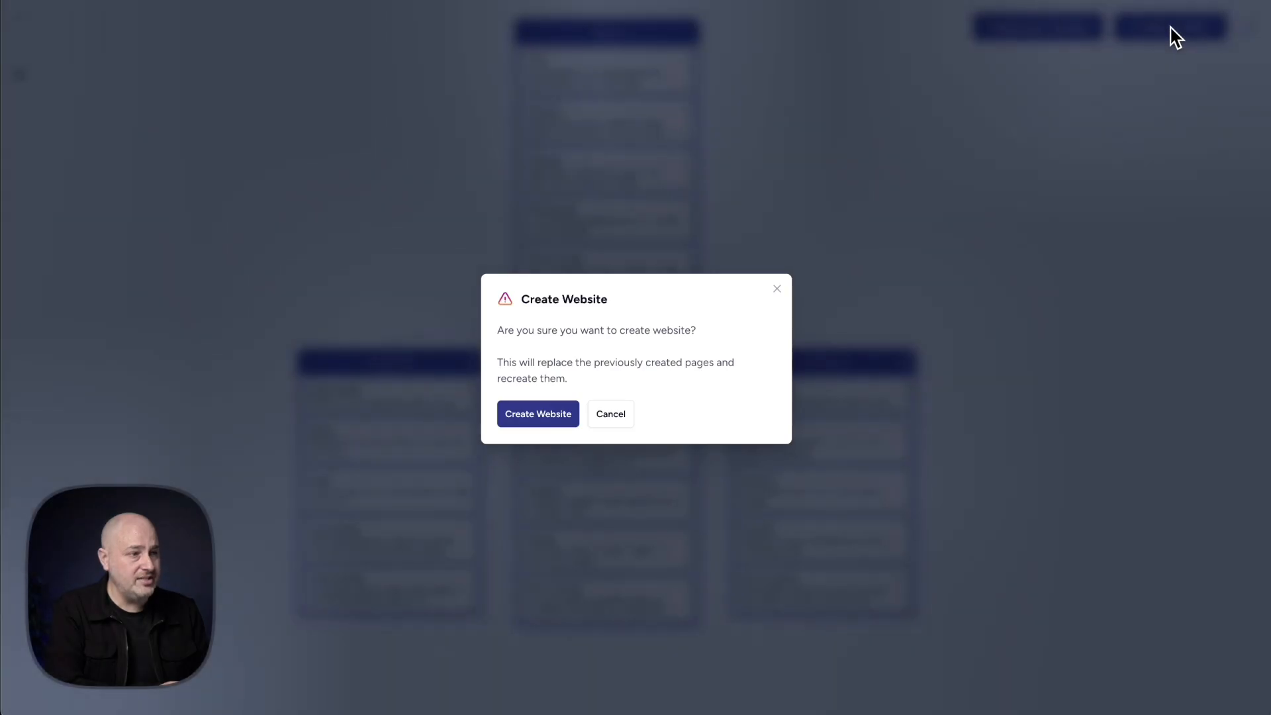
{"action": "left_click", "coordinate": [536, 415]}
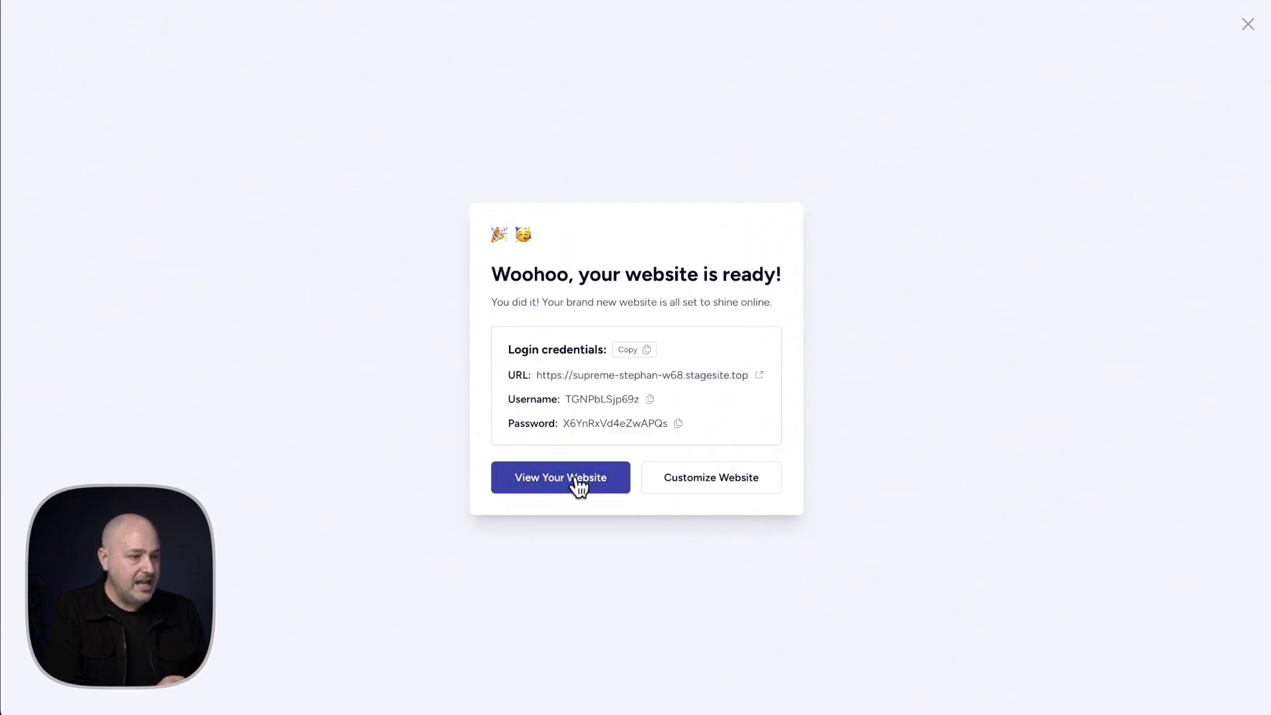
Open the WordPress admin of the first Jane's Yoga Studio site in the site list and view its installed plugins
{"action": "left_click", "coordinate": [1244, 27]}
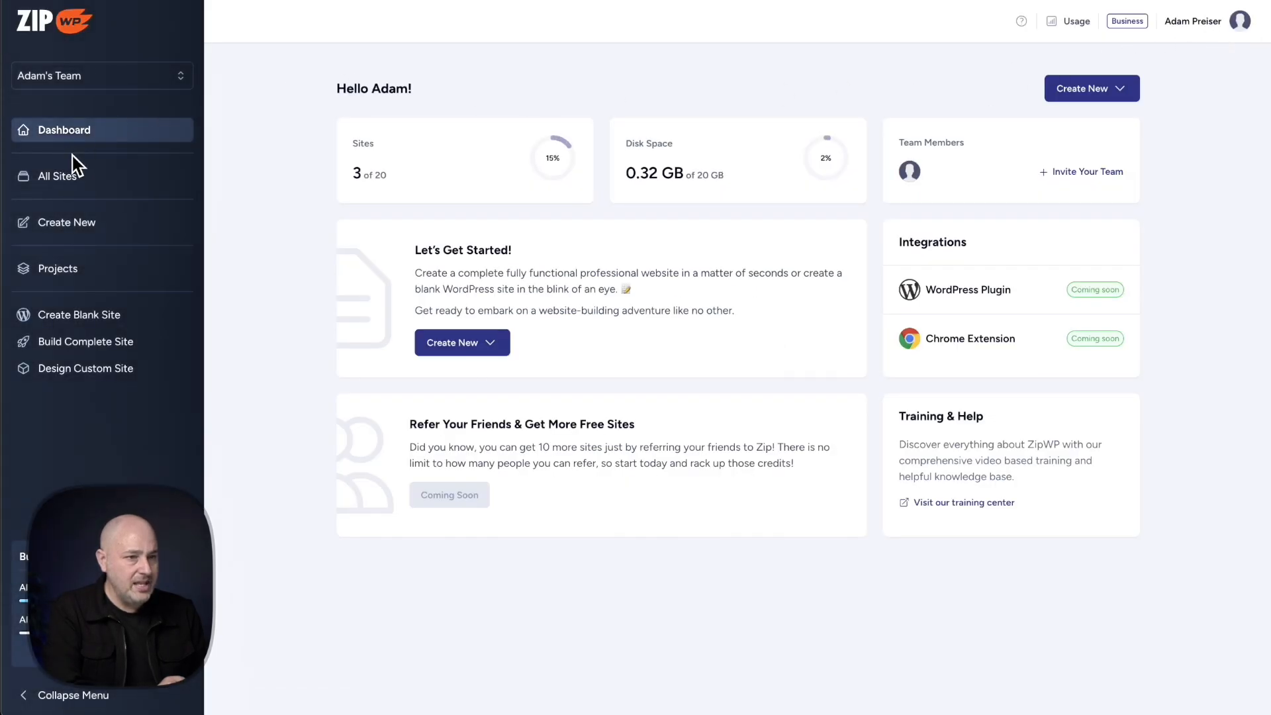
{"action": "left_click", "coordinate": [79, 177]}
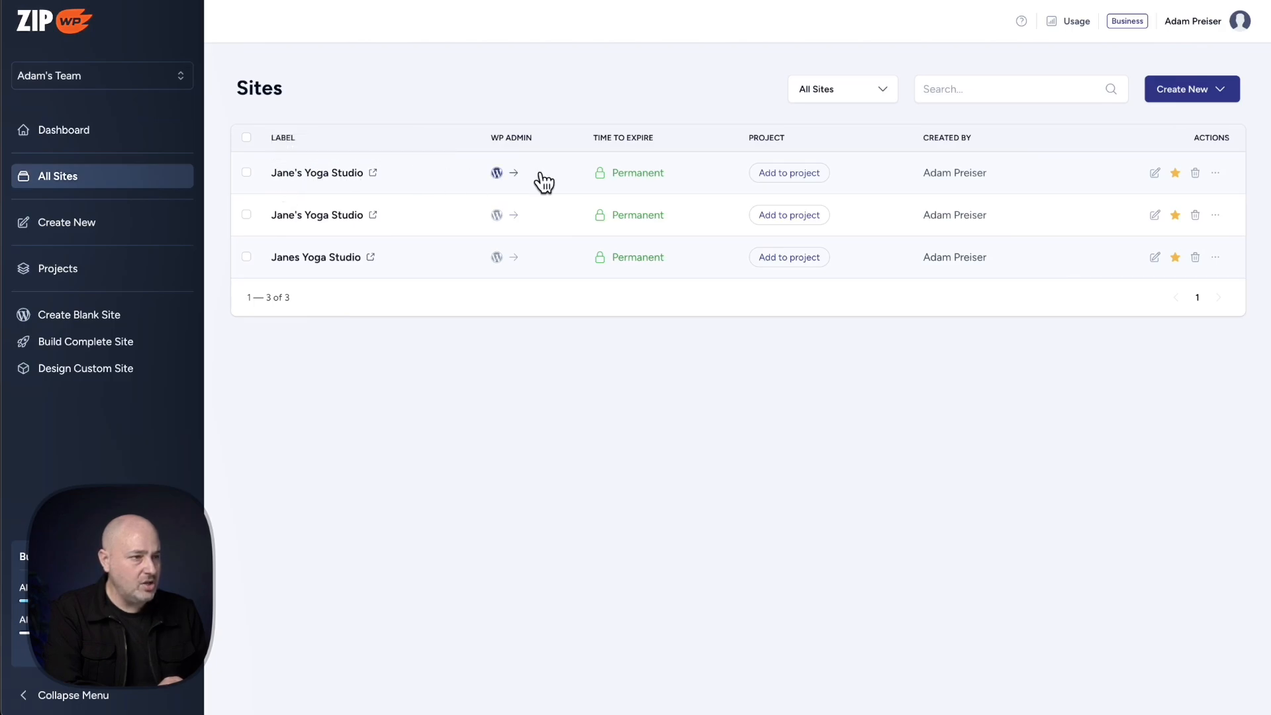
{"action": "left_click", "coordinate": [497, 172]}
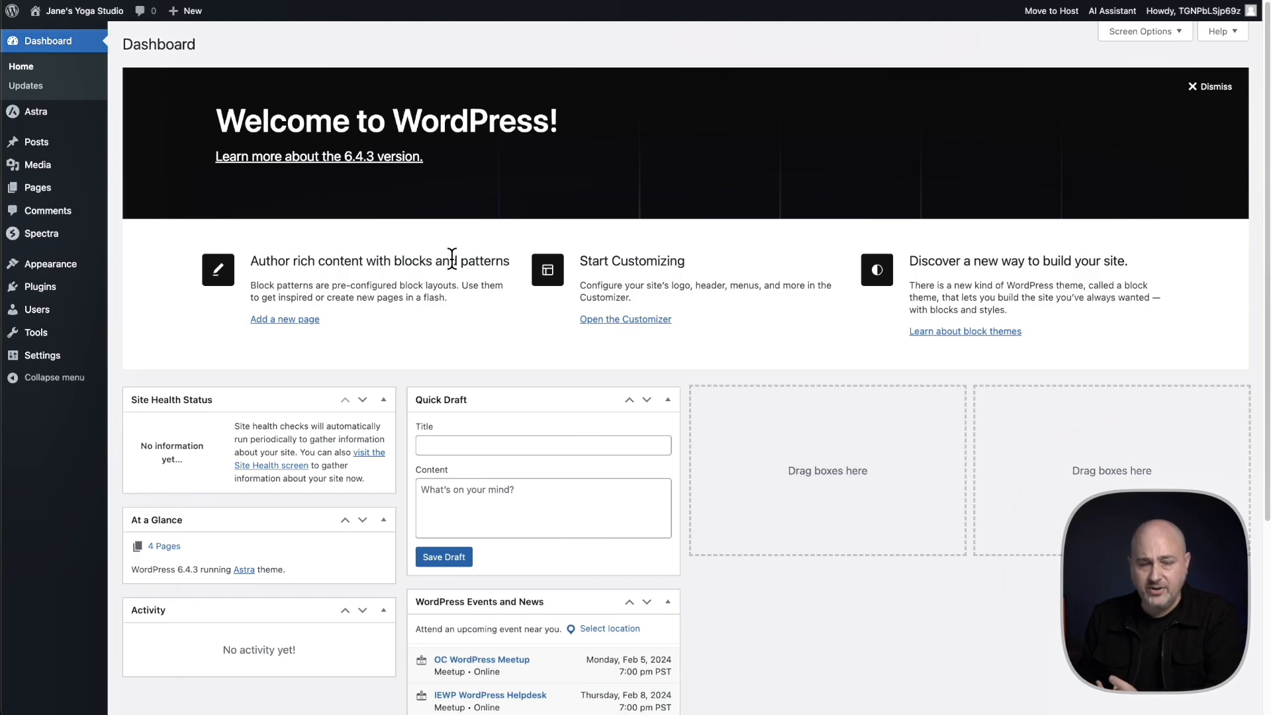
{"action": "left_click", "coordinate": [53, 285]}
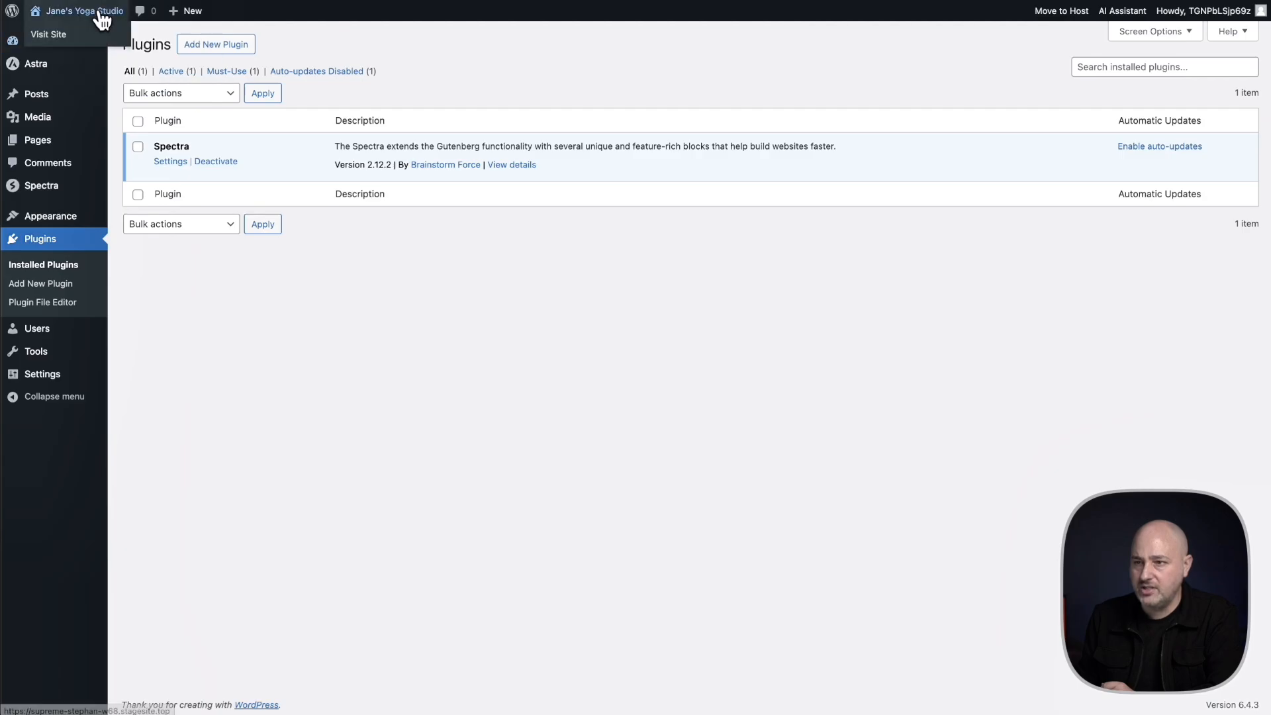
Visit the live site and review the Home page's hero and Energizing Hot Yoga Sessions sections
{"action": "left_click", "coordinate": [92, 41]}
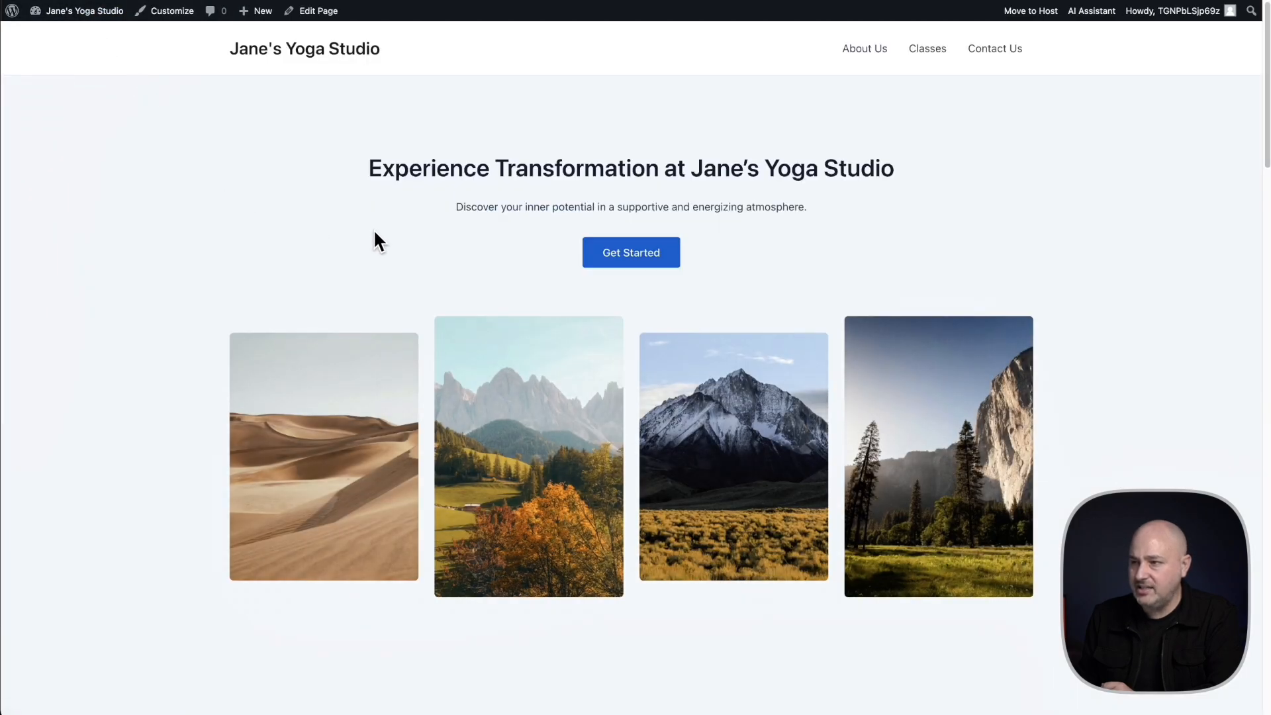
{"action": "scroll", "coordinate": [374, 229], "scroll_direction": "down", "scroll_amount": 4}
{"action": "scroll", "coordinate": [375, 231], "scroll_direction": "down", "scroll_amount": 3}
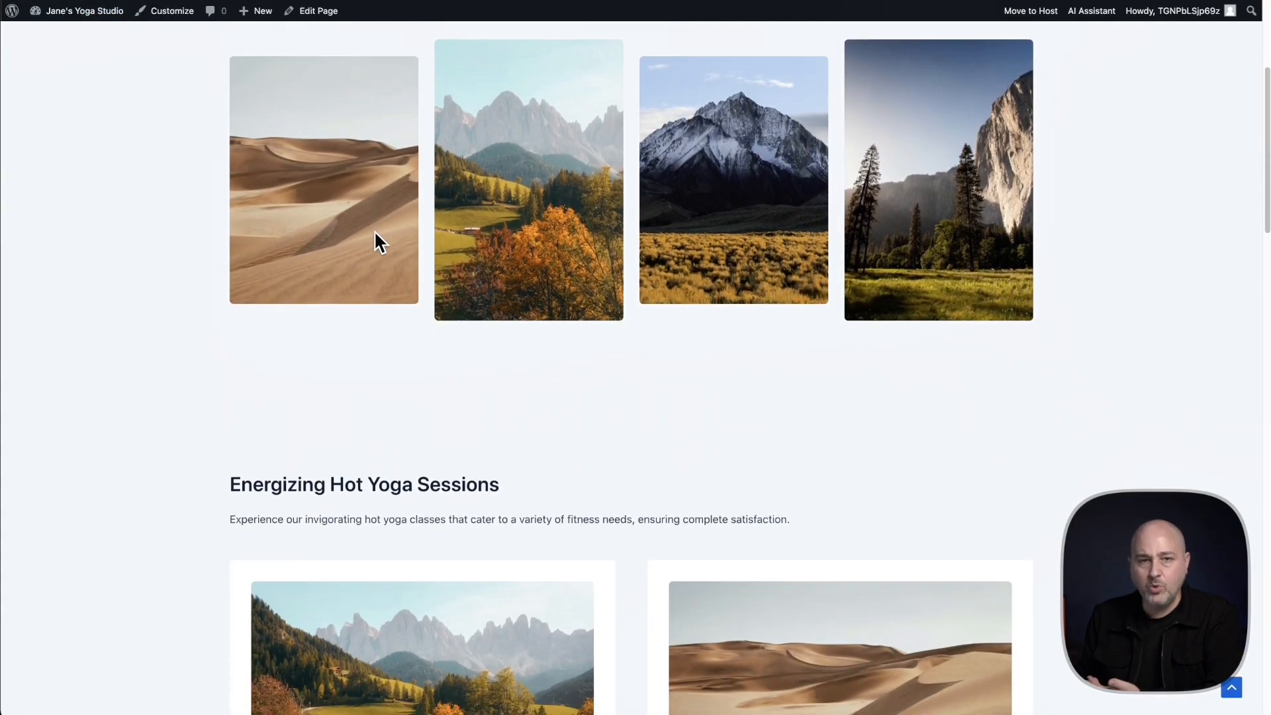
{"action": "scroll", "coordinate": [374, 243], "scroll_direction": "down", "scroll_amount": 2}
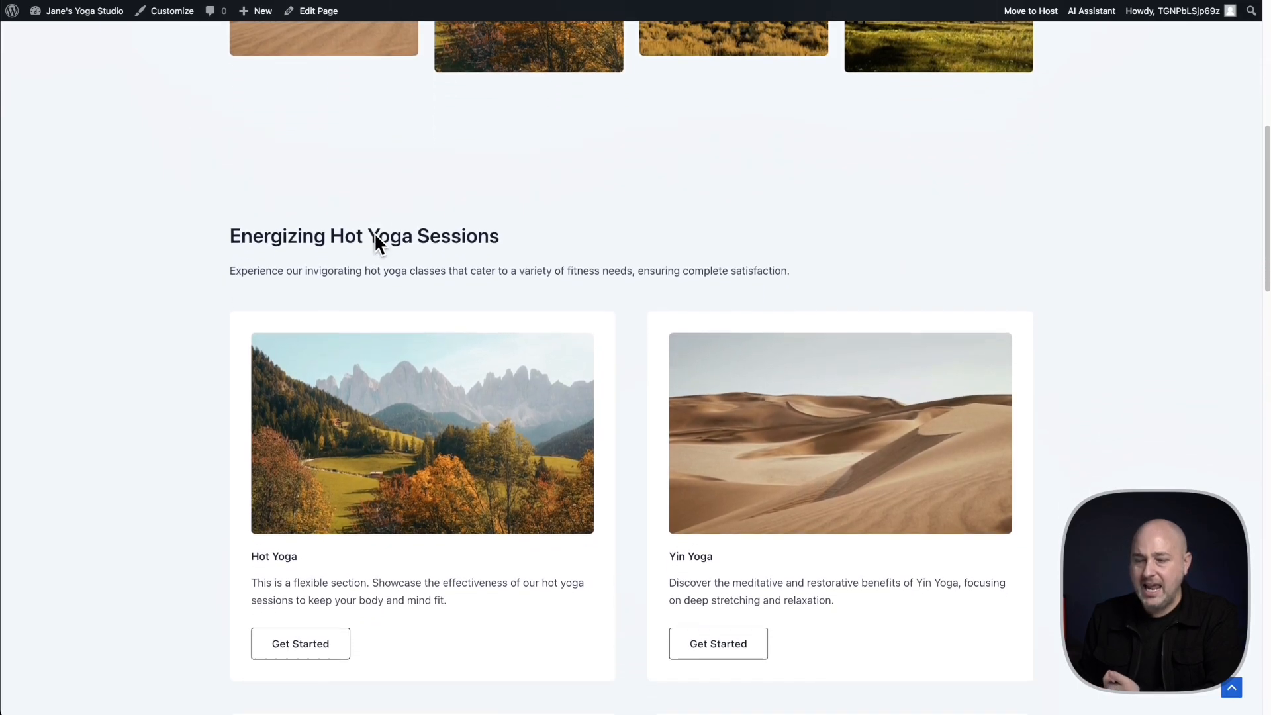
{"action": "scroll", "coordinate": [374, 244], "scroll_direction": "down", "scroll_amount": 4}
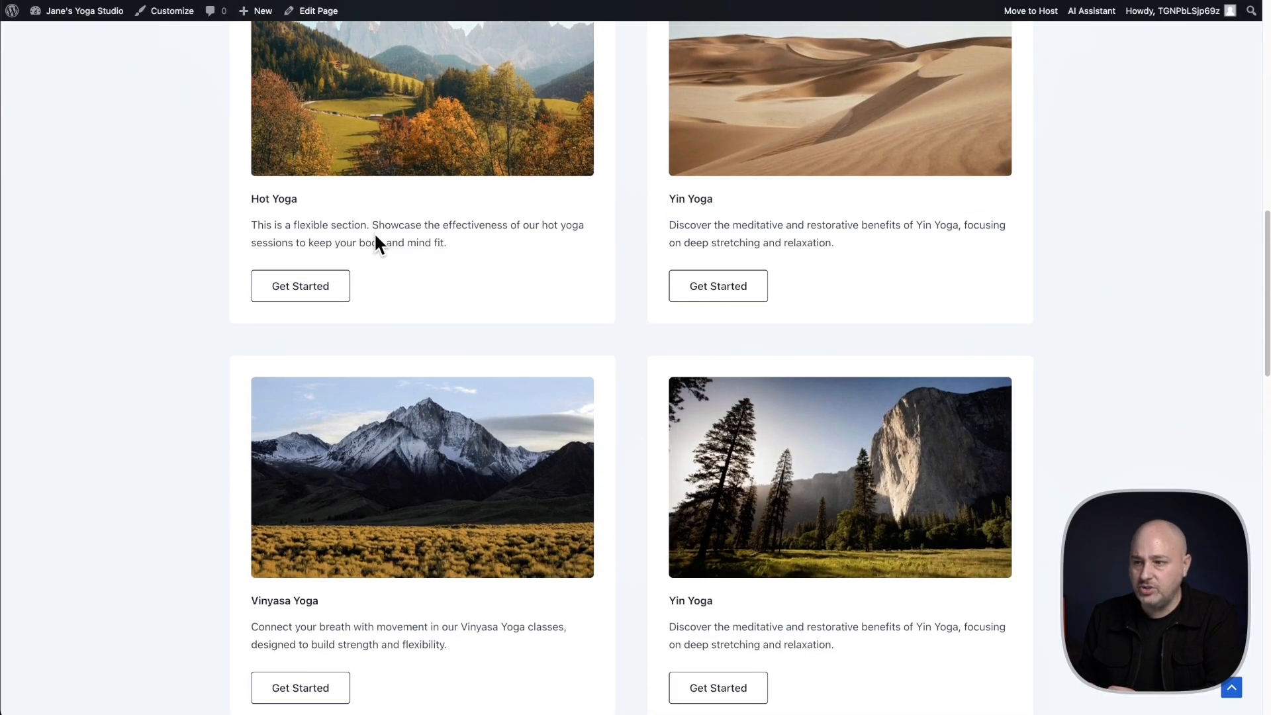
{"action": "scroll", "coordinate": [374, 243], "scroll_direction": "down", "scroll_amount": 2}
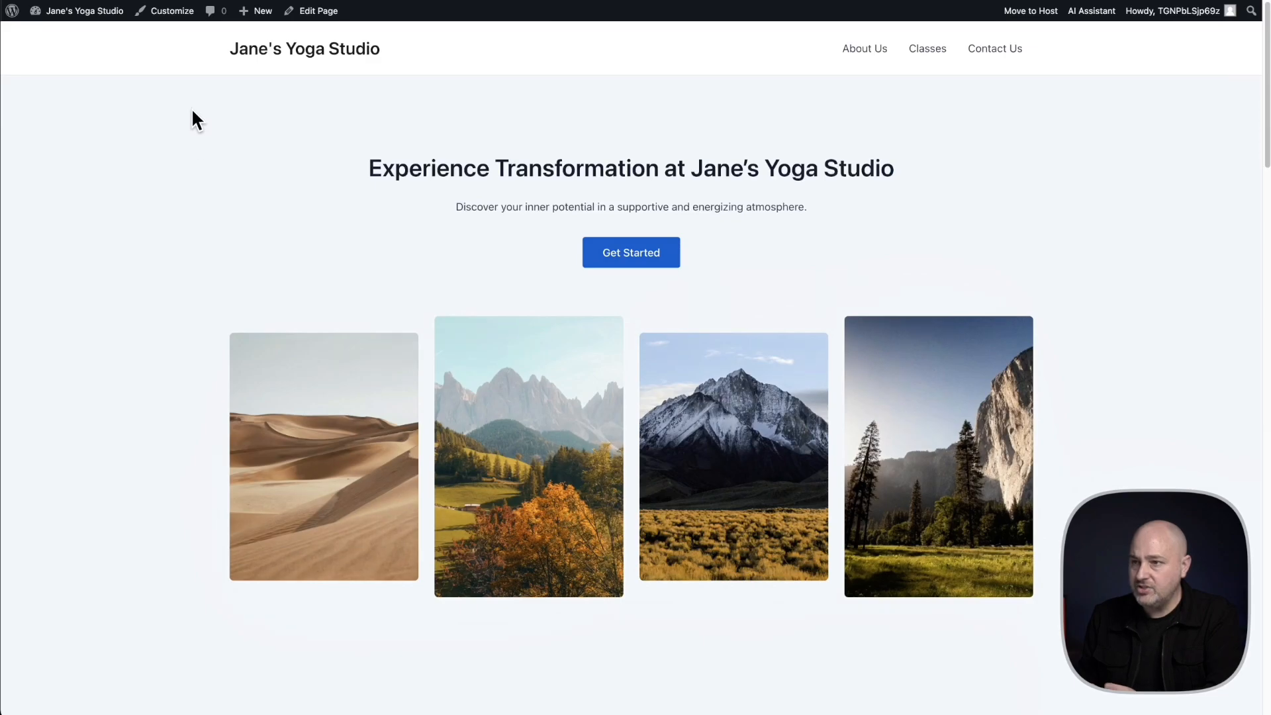
Customize the site's global typography by trying font presets and applying Playfair Display / Open Sans, checking it down the page
{"action": "left_click", "coordinate": [160, 19]}
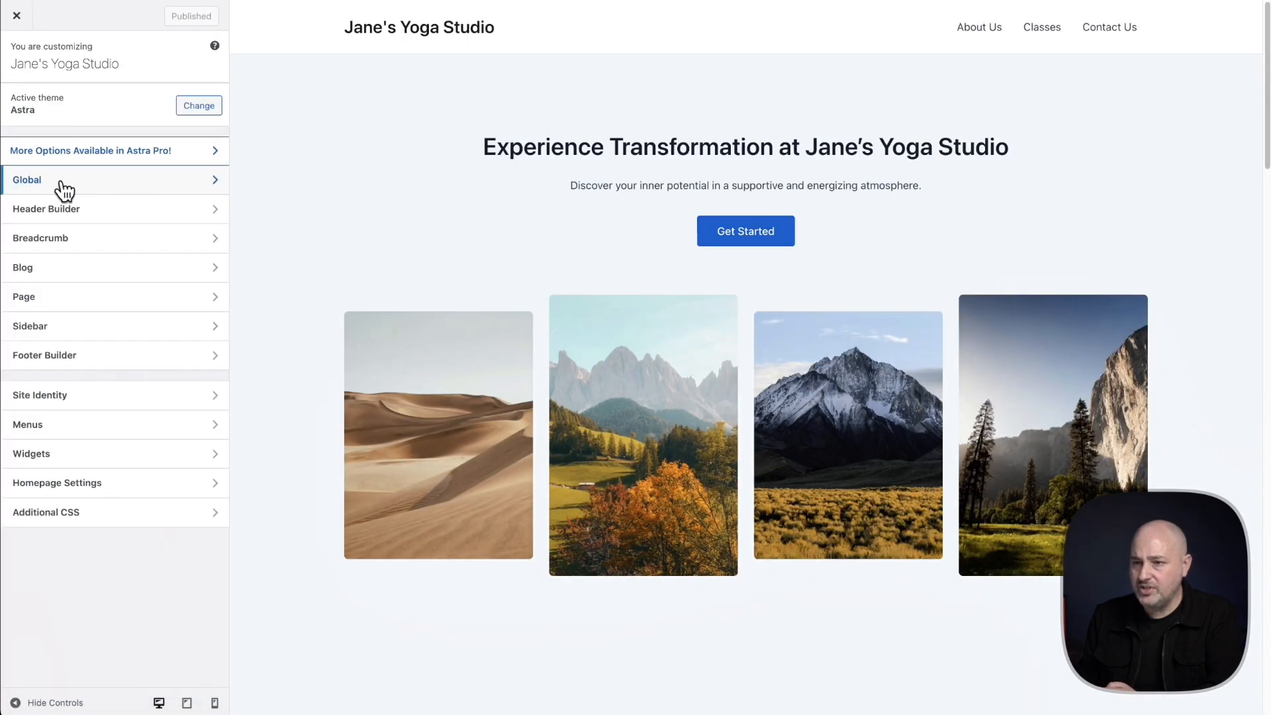
{"action": "left_click", "coordinate": [64, 189]}
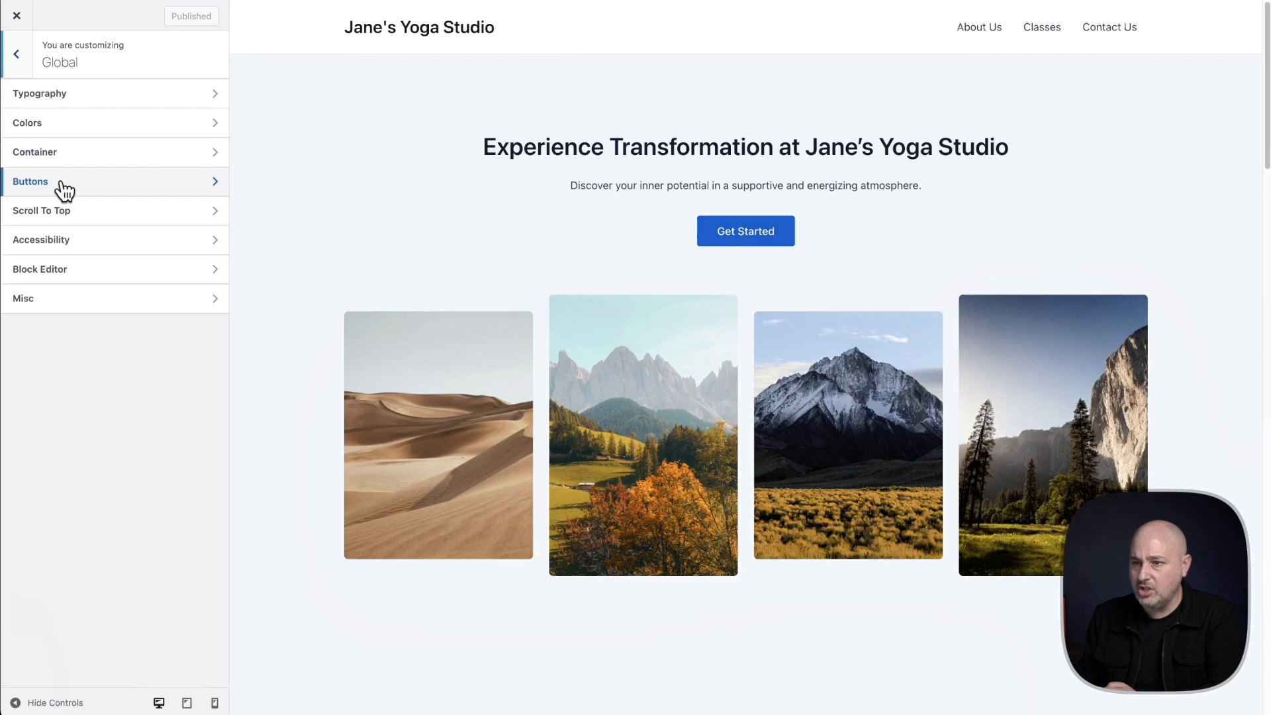
{"action": "left_click", "coordinate": [109, 98]}
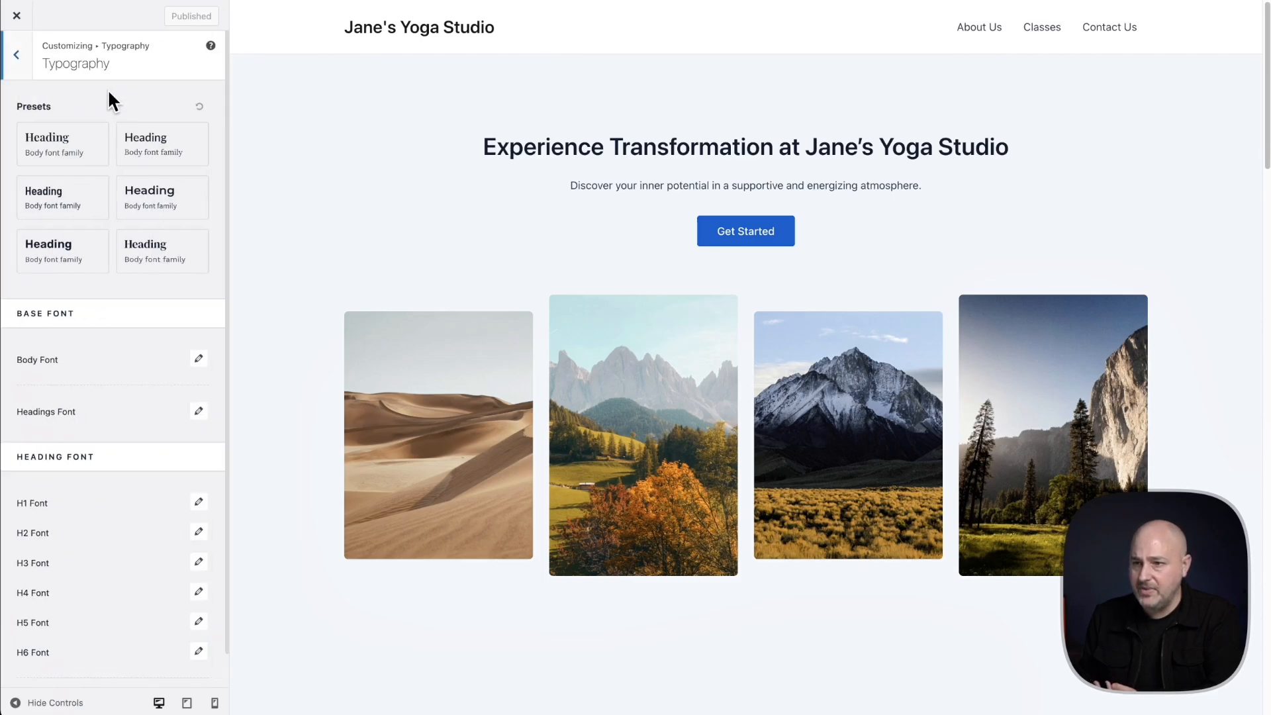
{"action": "left_click", "coordinate": [131, 156]}
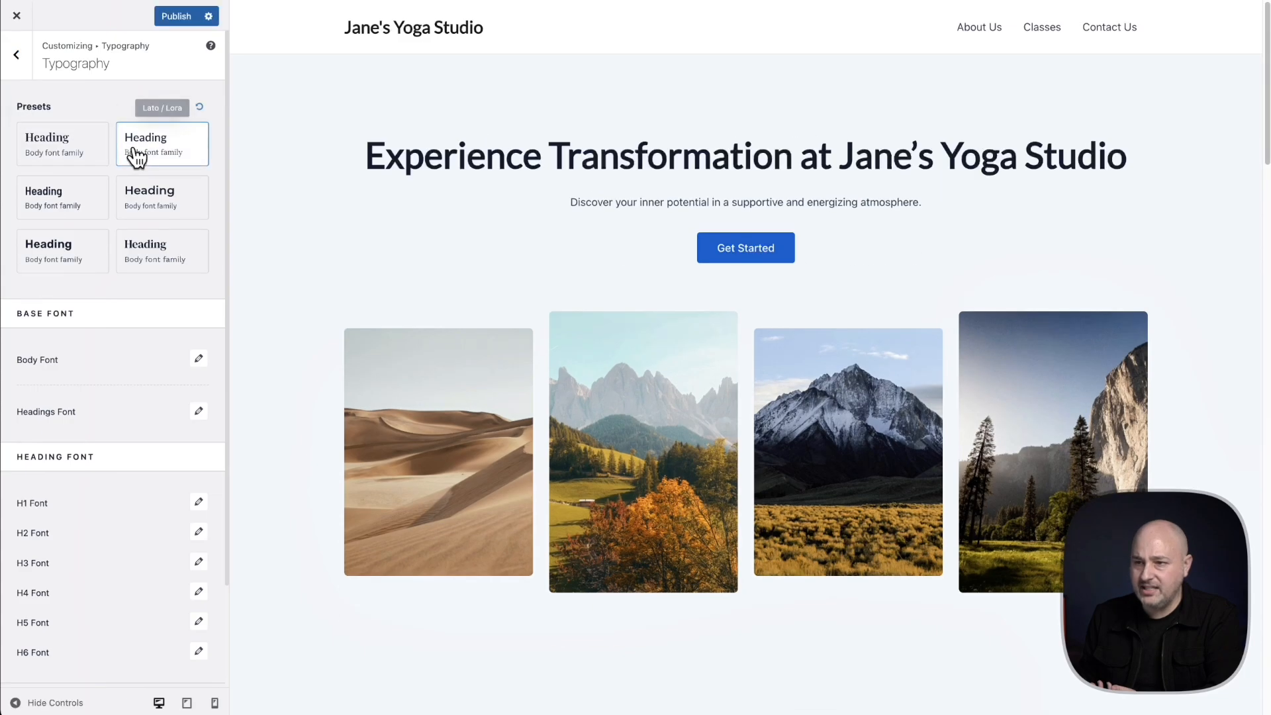
{"action": "left_click", "coordinate": [136, 196]}
{"action": "left_click", "coordinate": [77, 138]}
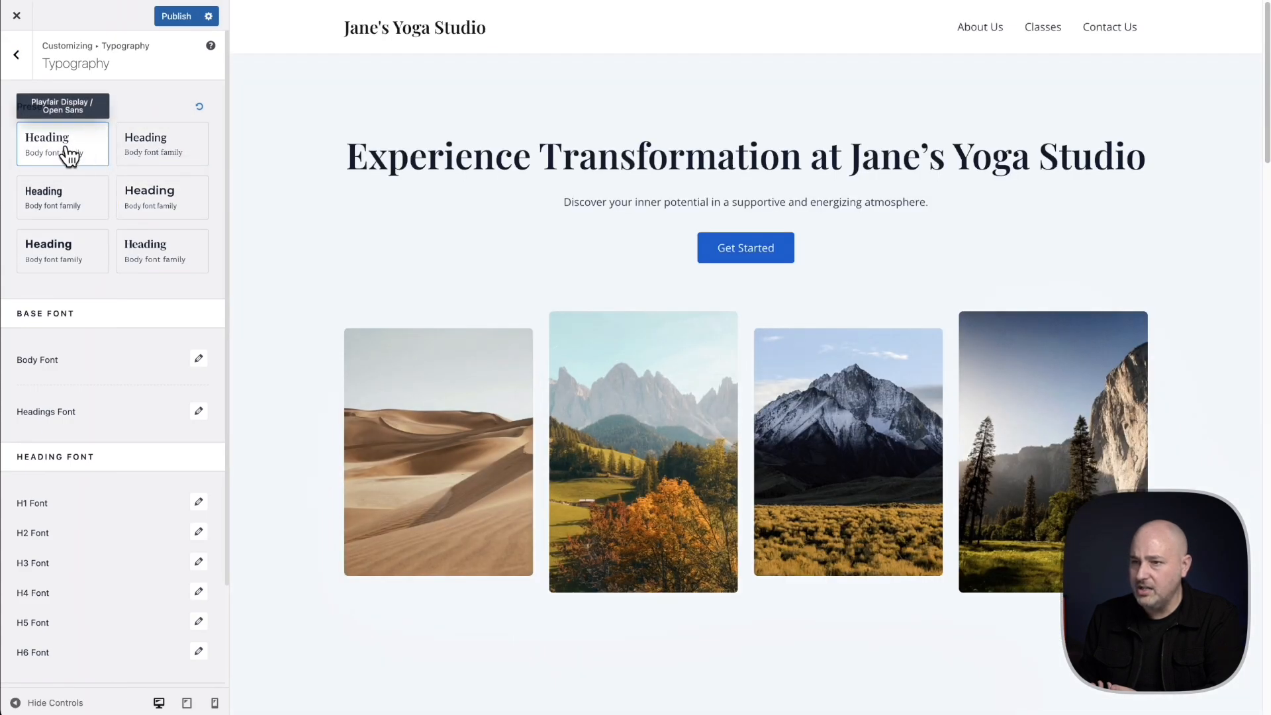
{"action": "scroll", "coordinate": [530, 182], "scroll_direction": "down", "scroll_amount": 15}
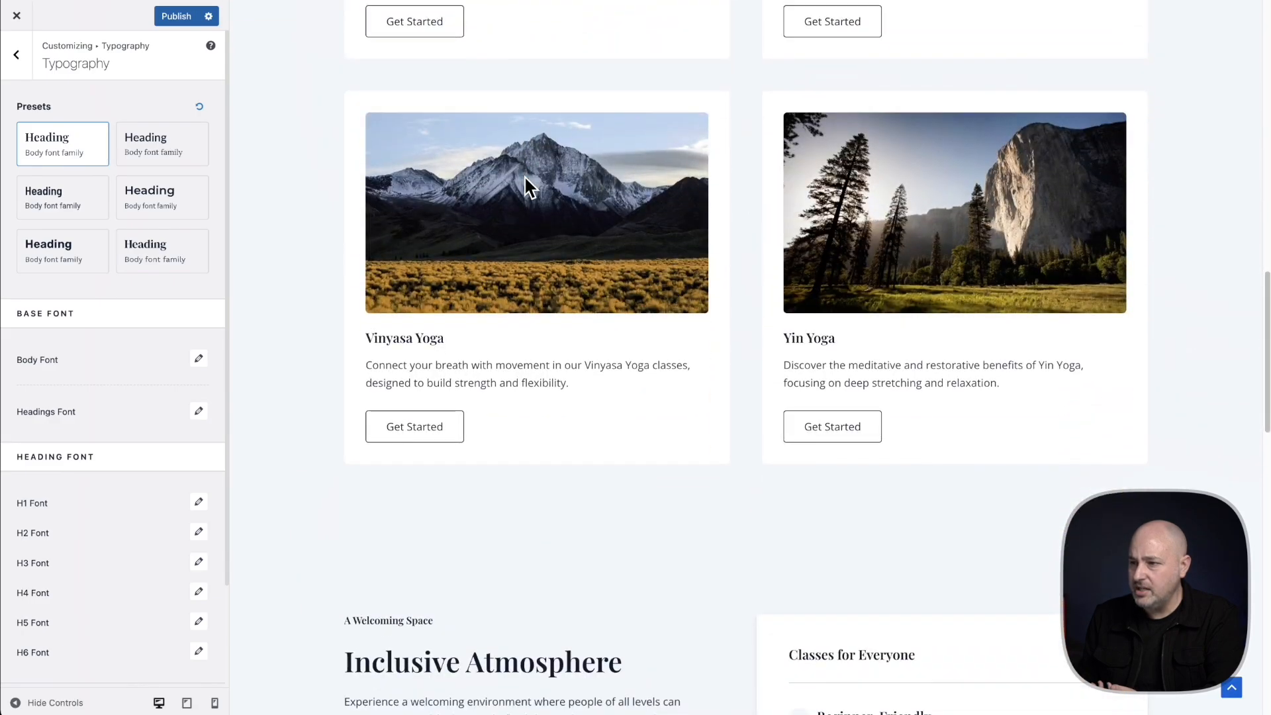
{"action": "scroll", "coordinate": [525, 179], "scroll_direction": "up", "scroll_amount": 3}
{"action": "scroll", "coordinate": [523, 174], "scroll_direction": "up", "scroll_amount": 12}
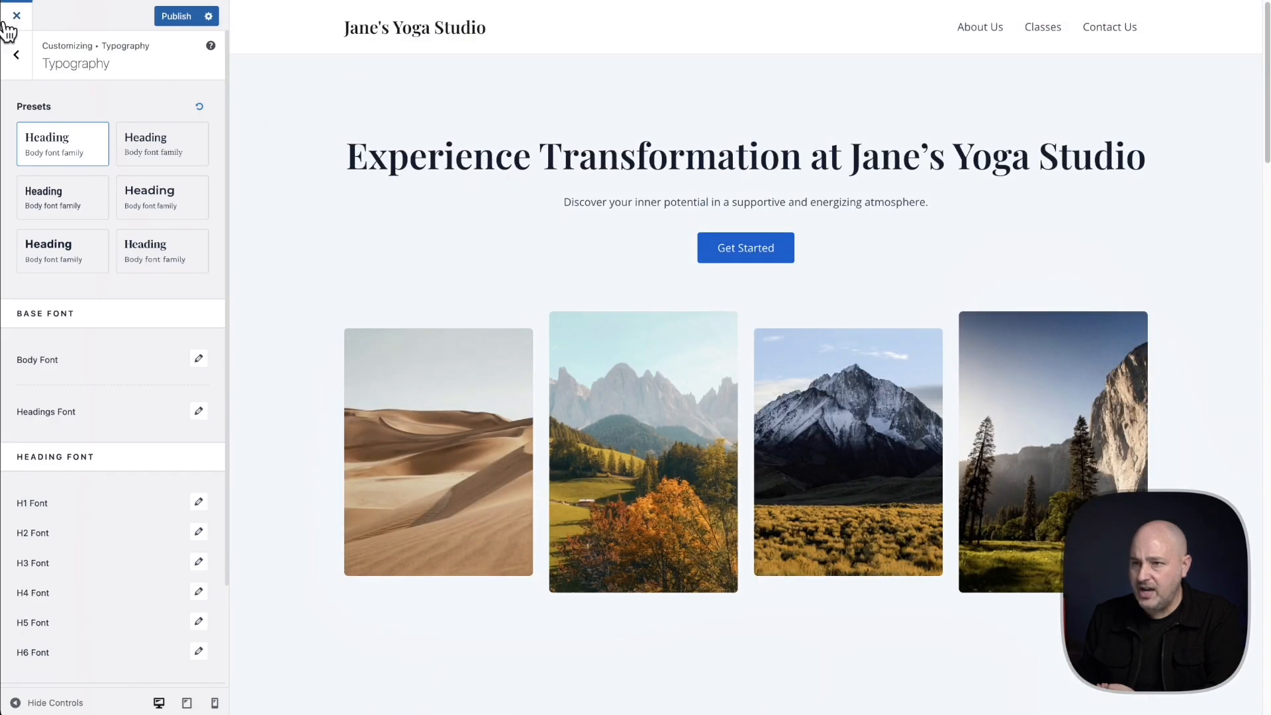
Switch the global color palette to Style 2 and apply Color Preset 10 to it
{"action": "left_click", "coordinate": [18, 63]}
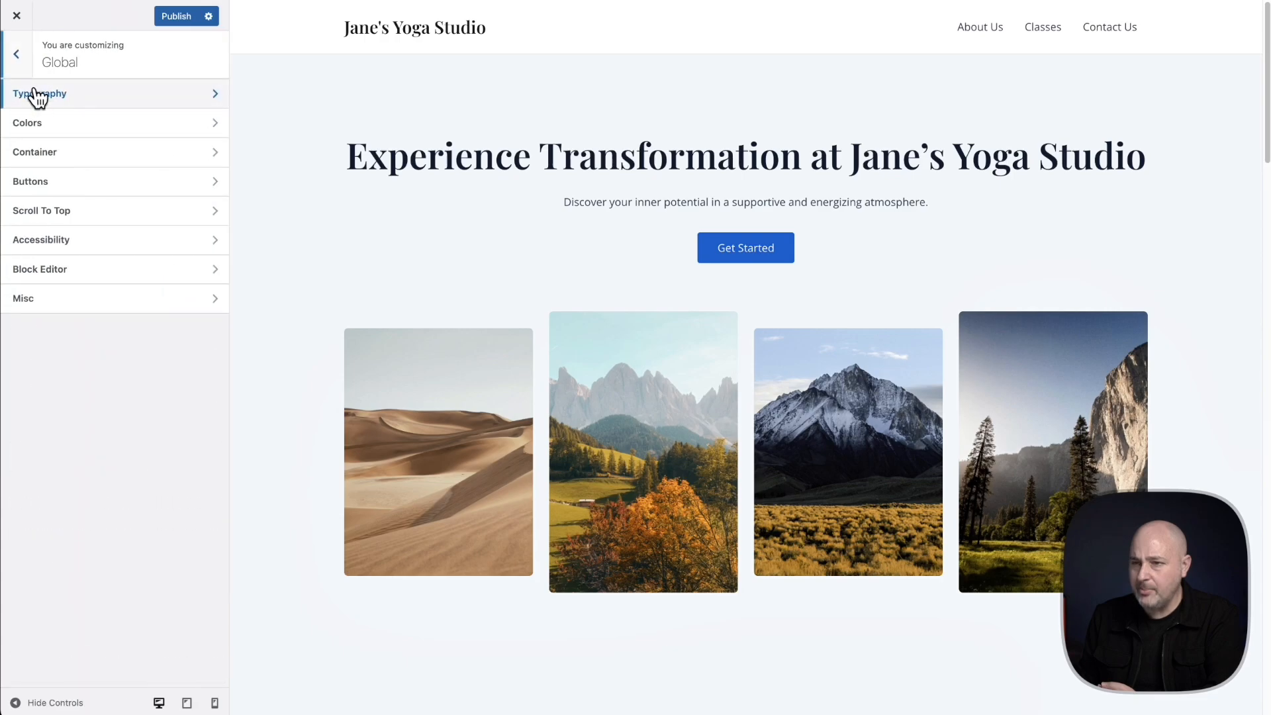
{"action": "left_click", "coordinate": [49, 129]}
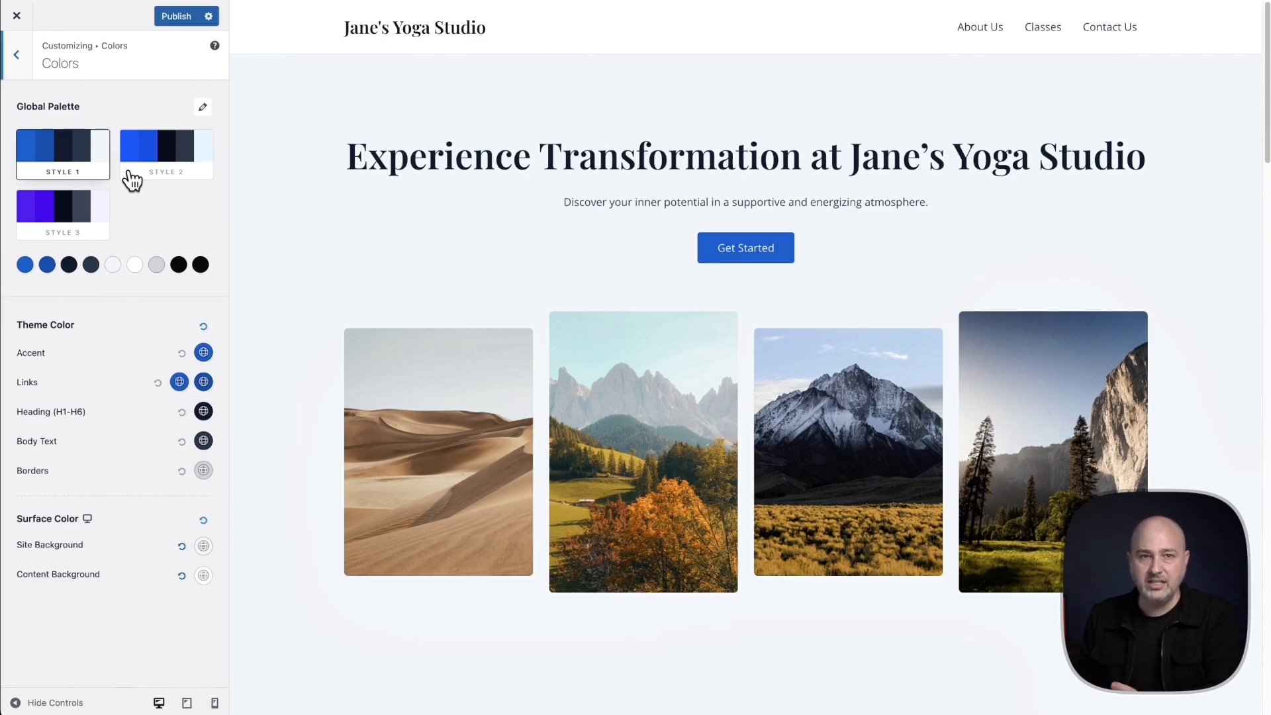
{"action": "left_click", "coordinate": [165, 159]}
{"action": "left_click", "coordinate": [203, 108]}
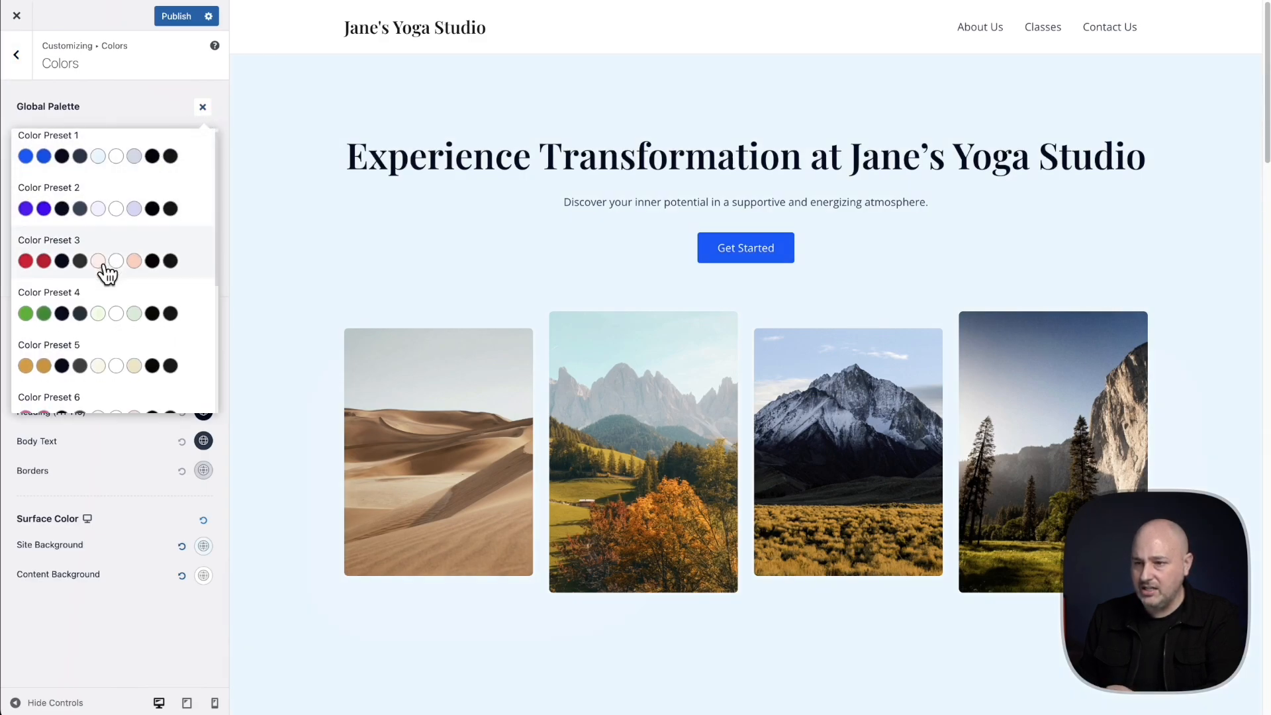
{"action": "scroll", "coordinate": [104, 272], "scroll_direction": "down", "scroll_amount": 3}
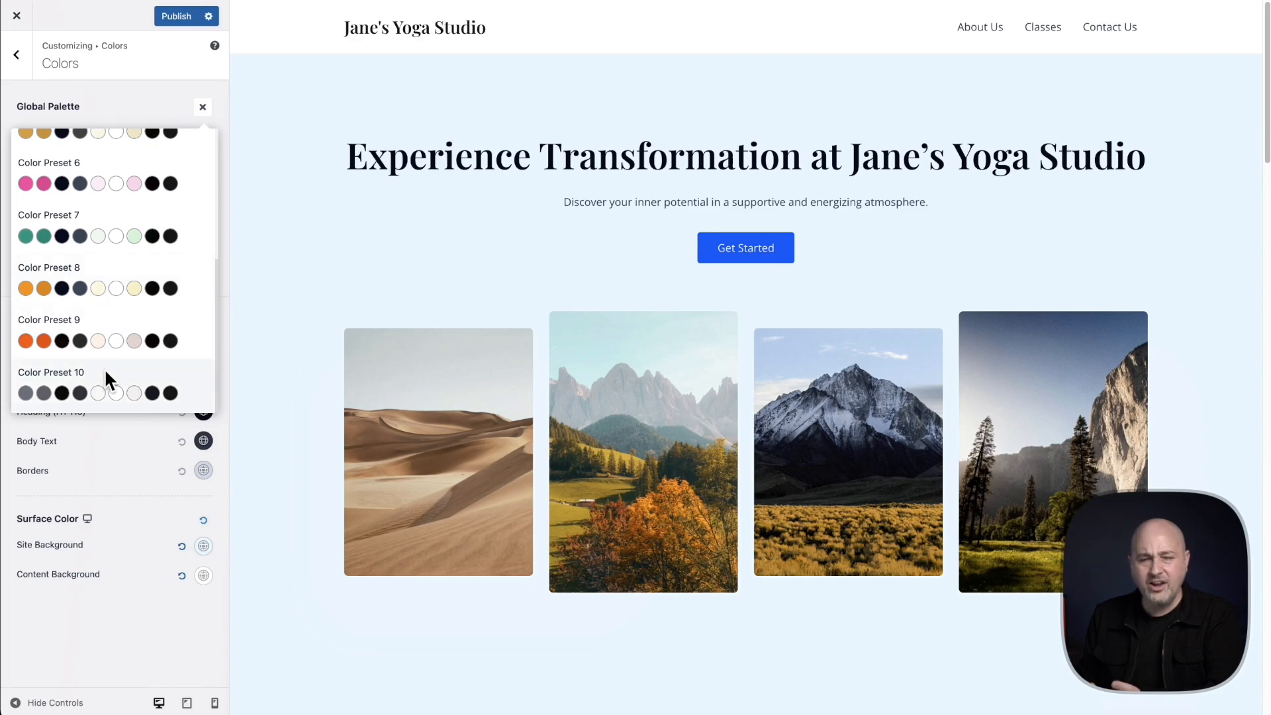
{"action": "left_click", "coordinate": [96, 393]}
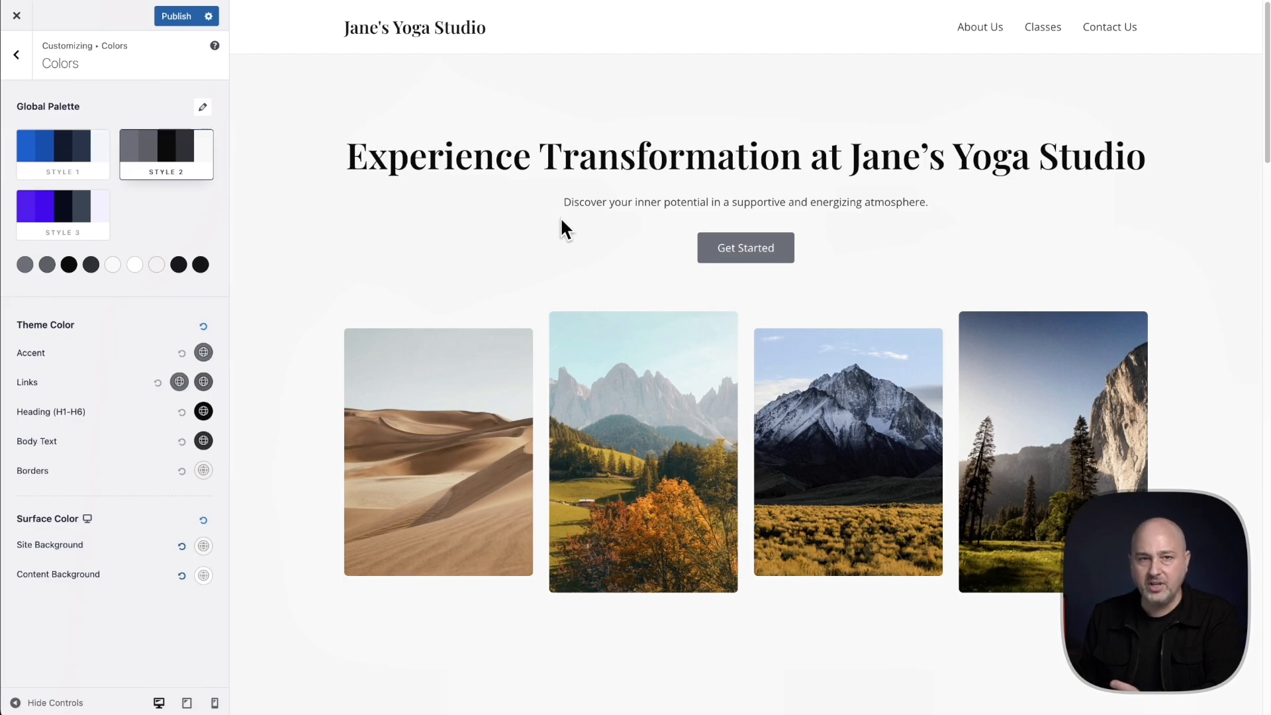
Return the global palette to Style 1, apply Color Preset 6 to it and publish the customizations
{"action": "left_click", "coordinate": [60, 153]}
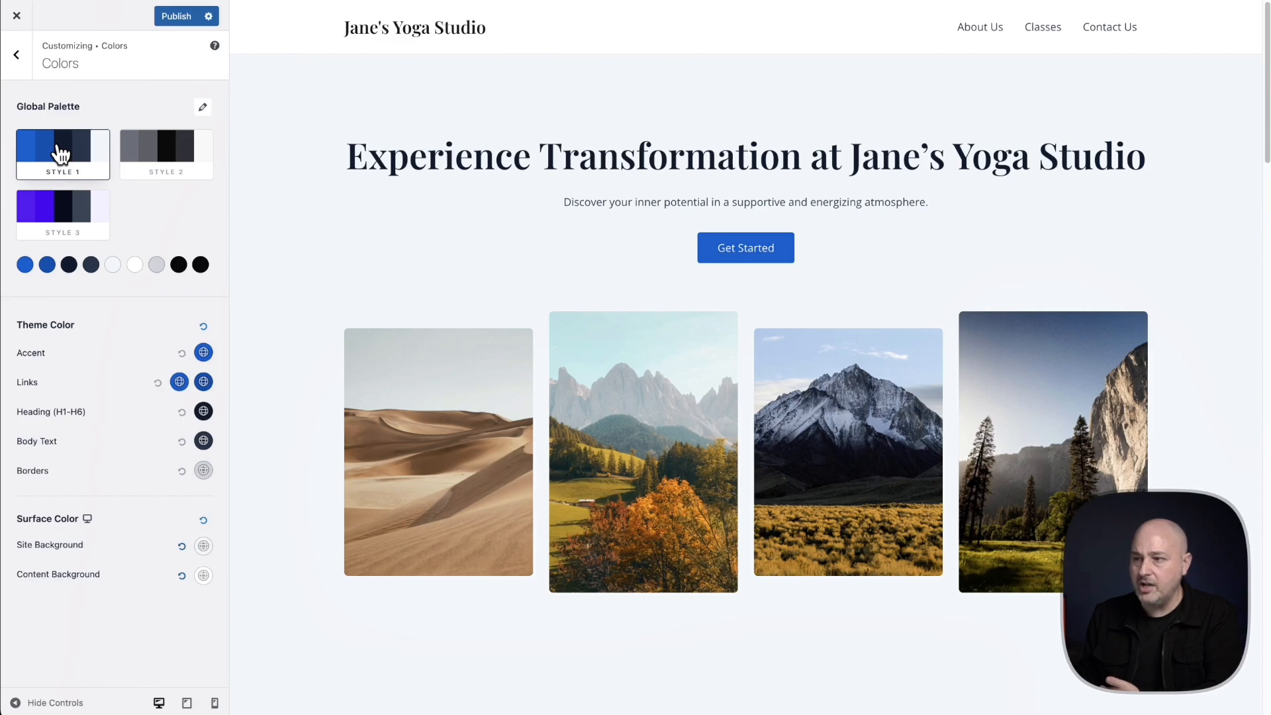
{"action": "left_click", "coordinate": [203, 107]}
{"action": "scroll", "coordinate": [120, 197], "scroll_direction": "up", "scroll_amount": 5}
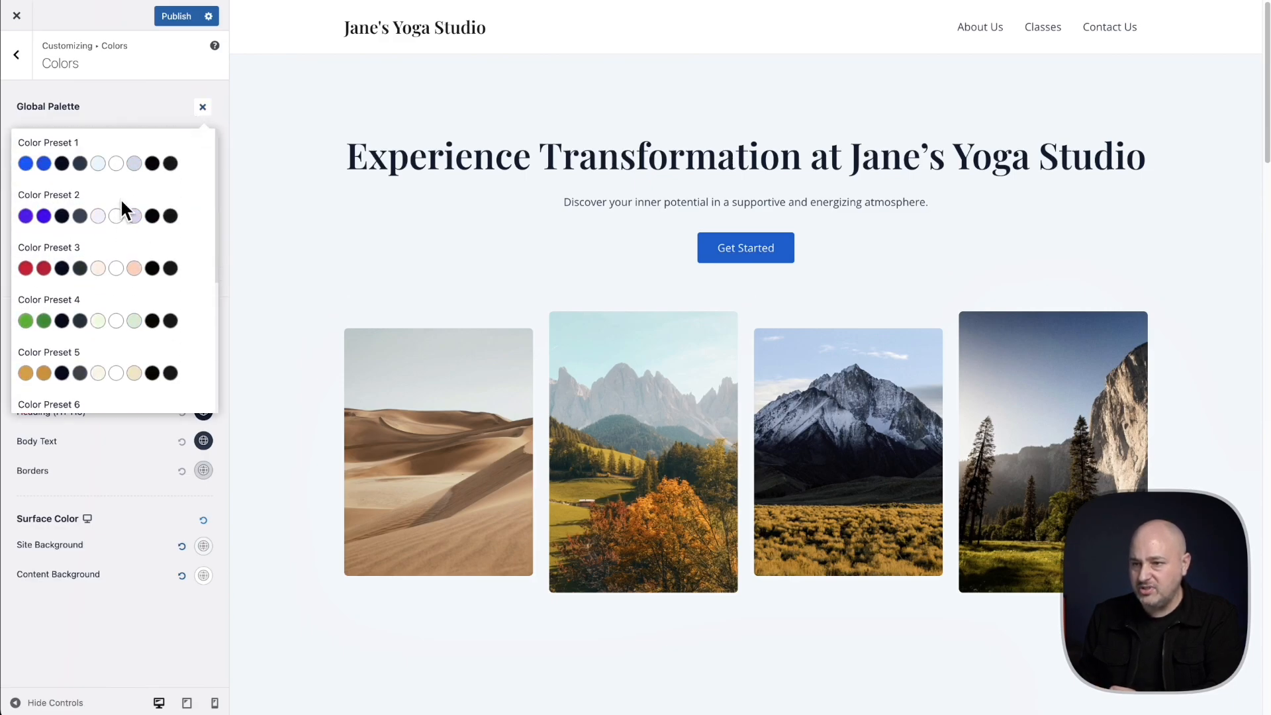
{"action": "scroll", "coordinate": [119, 210], "scroll_direction": "down", "scroll_amount": 3}
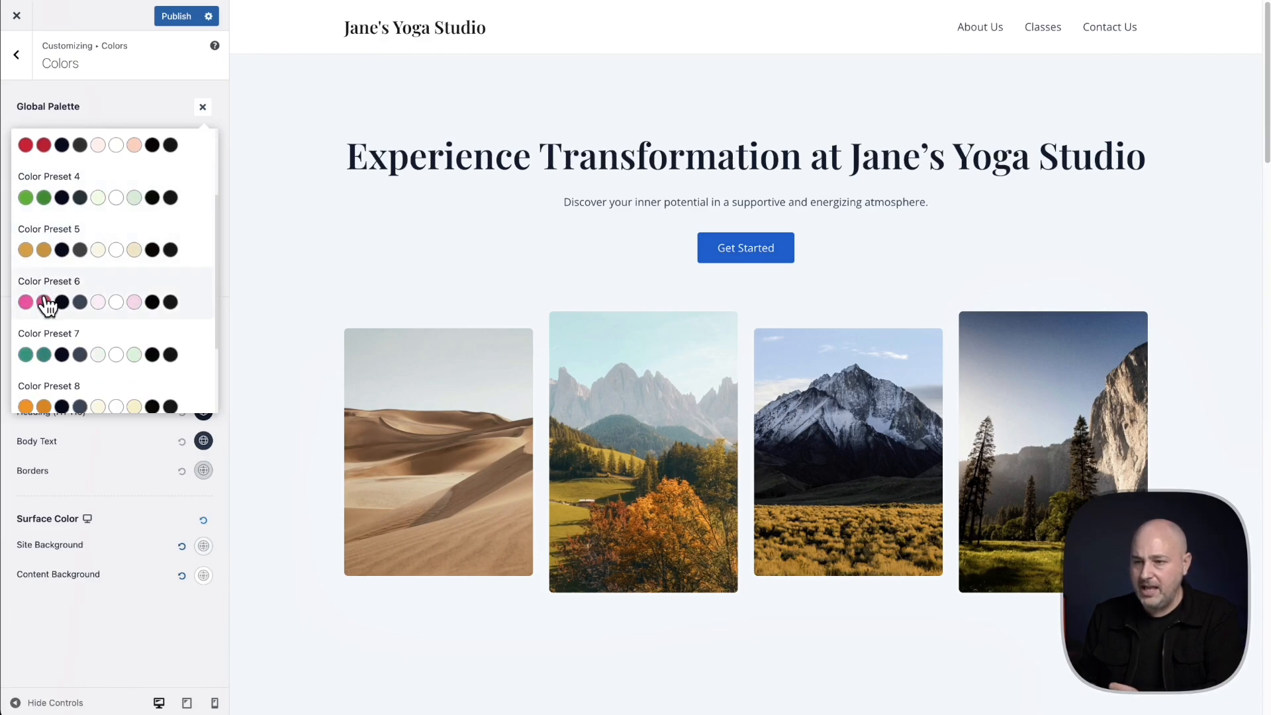
{"action": "left_click", "coordinate": [45, 295]}
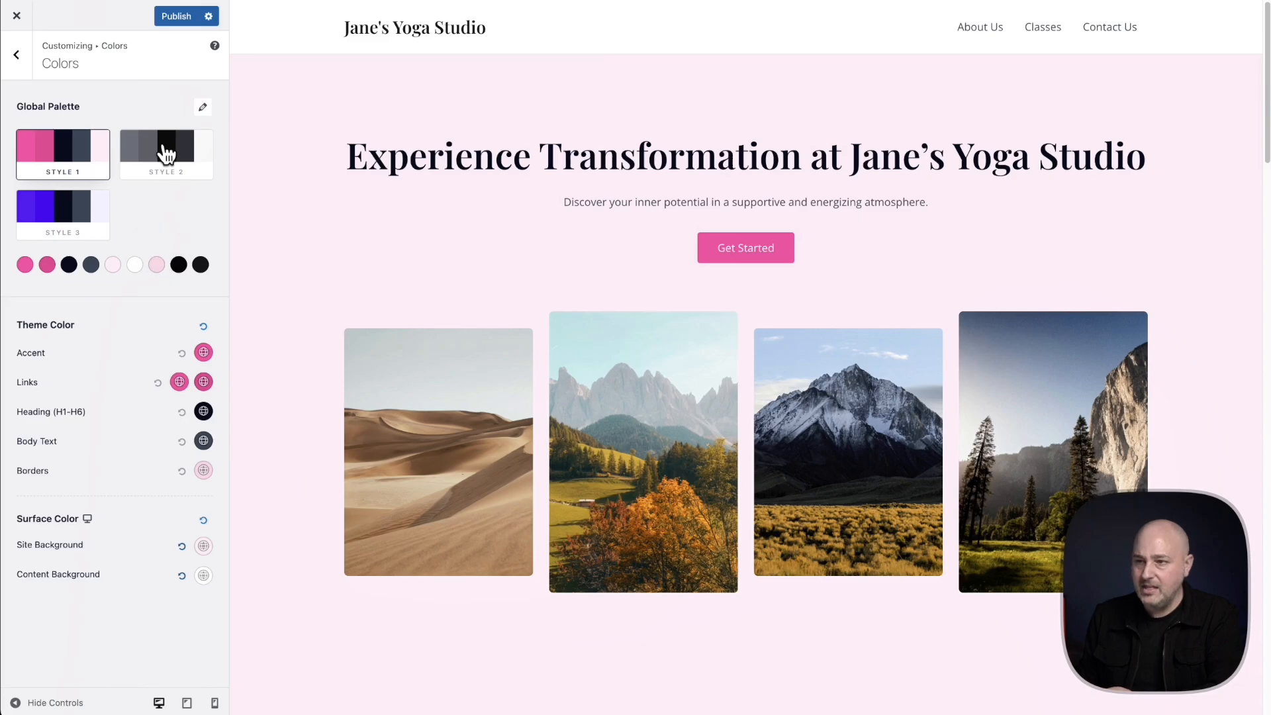
{"action": "left_click", "coordinate": [169, 26]}
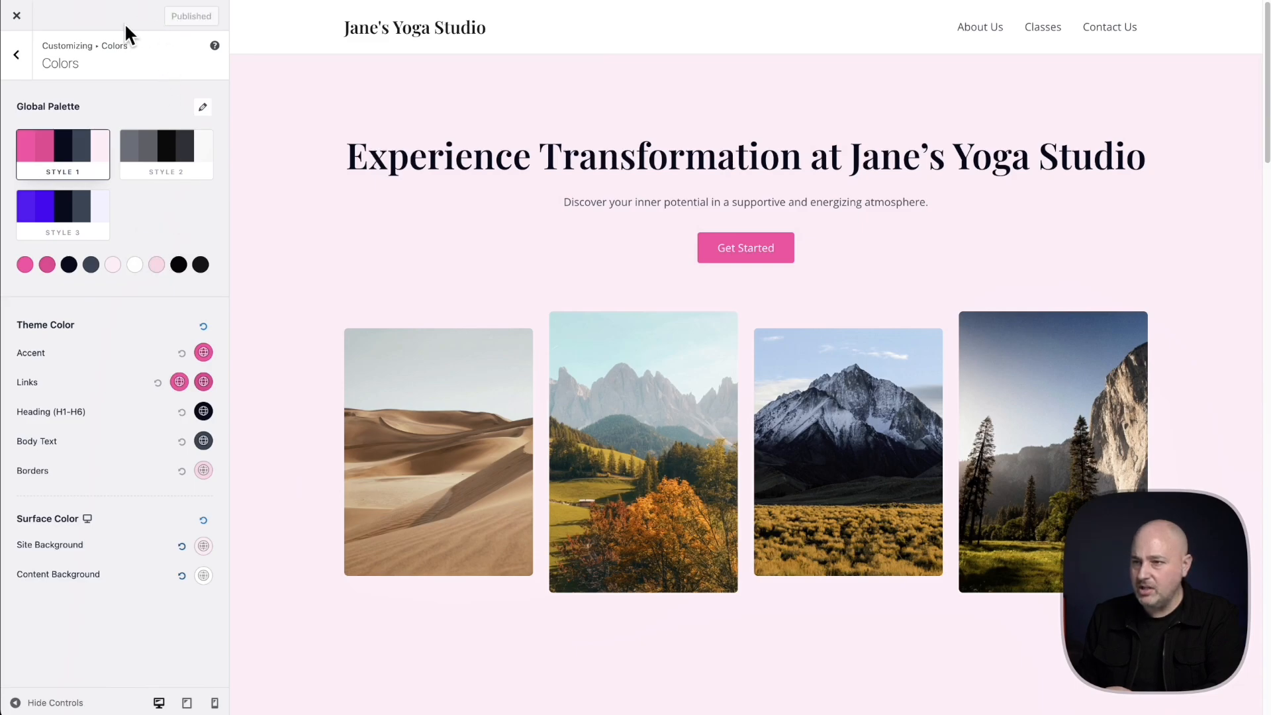
Exit the customizer and review the new fonts and colors down the live Home page
{"action": "left_click", "coordinate": [16, 15]}
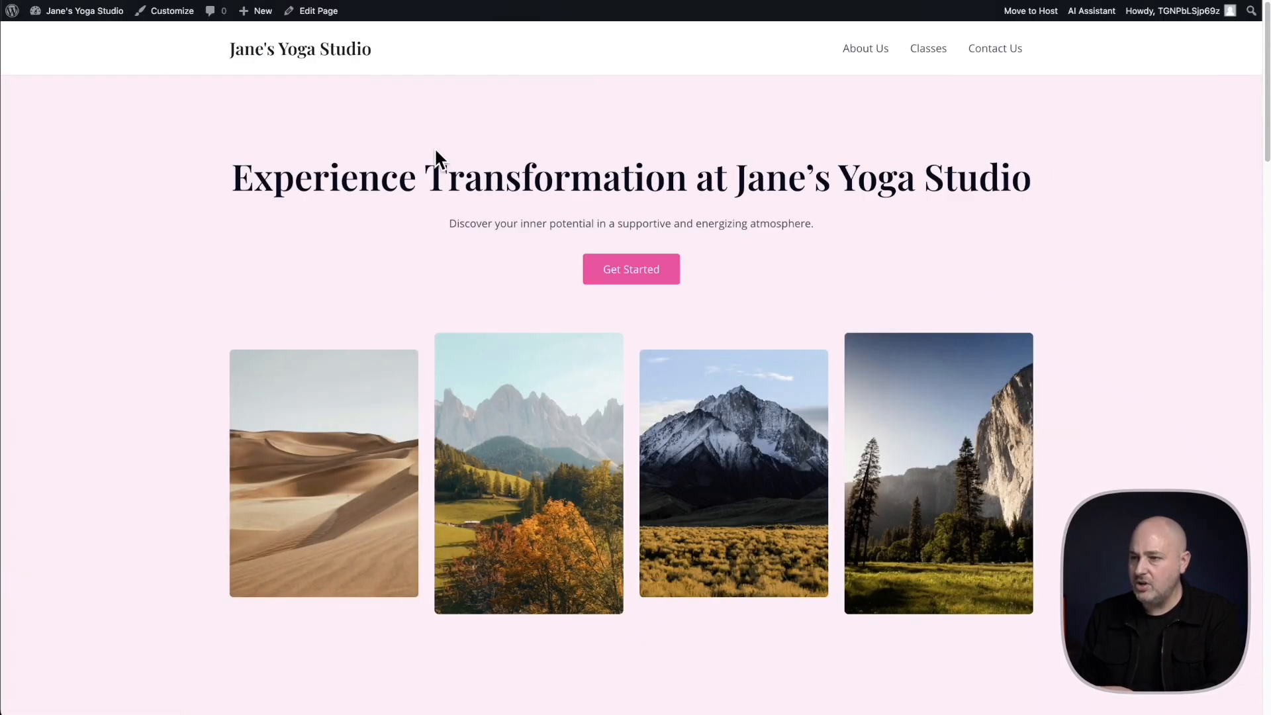
{"action": "scroll", "coordinate": [434, 151], "scroll_direction": "down", "scroll_amount": 10}
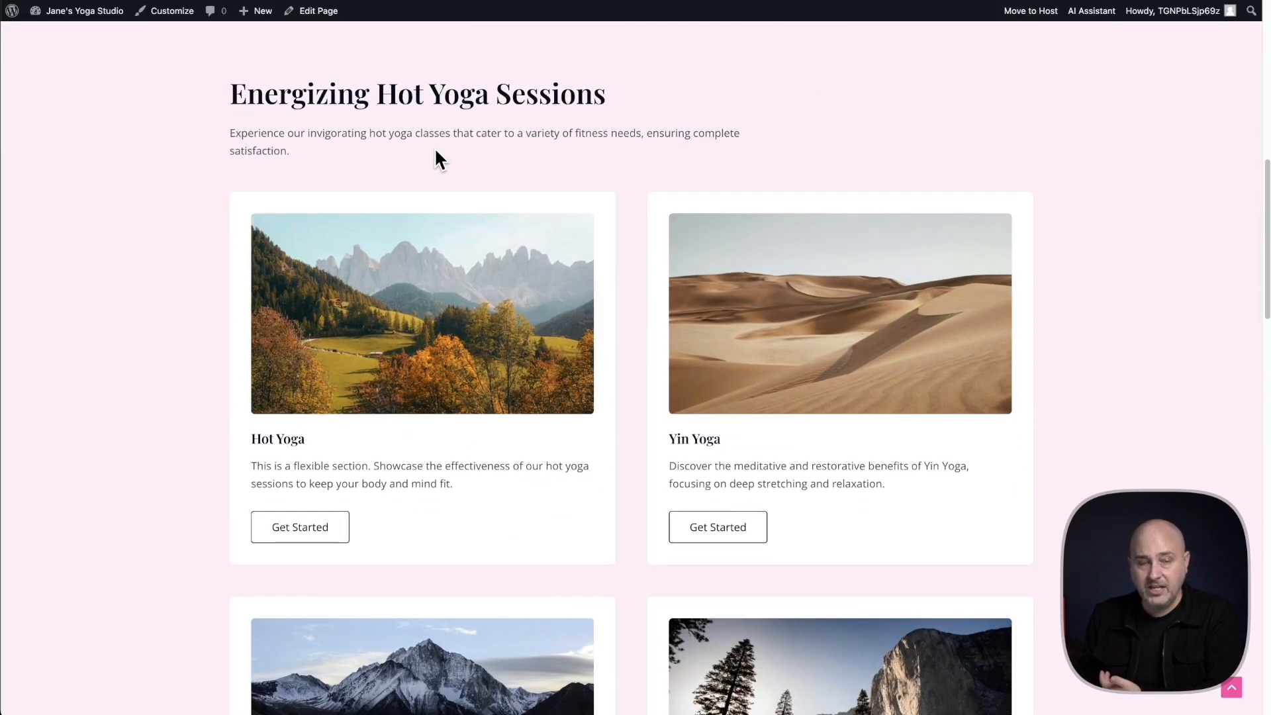
{"action": "scroll", "coordinate": [436, 151], "scroll_direction": "down", "scroll_amount": 4}
{"action": "scroll", "coordinate": [435, 151], "scroll_direction": "up", "scroll_amount": 15}
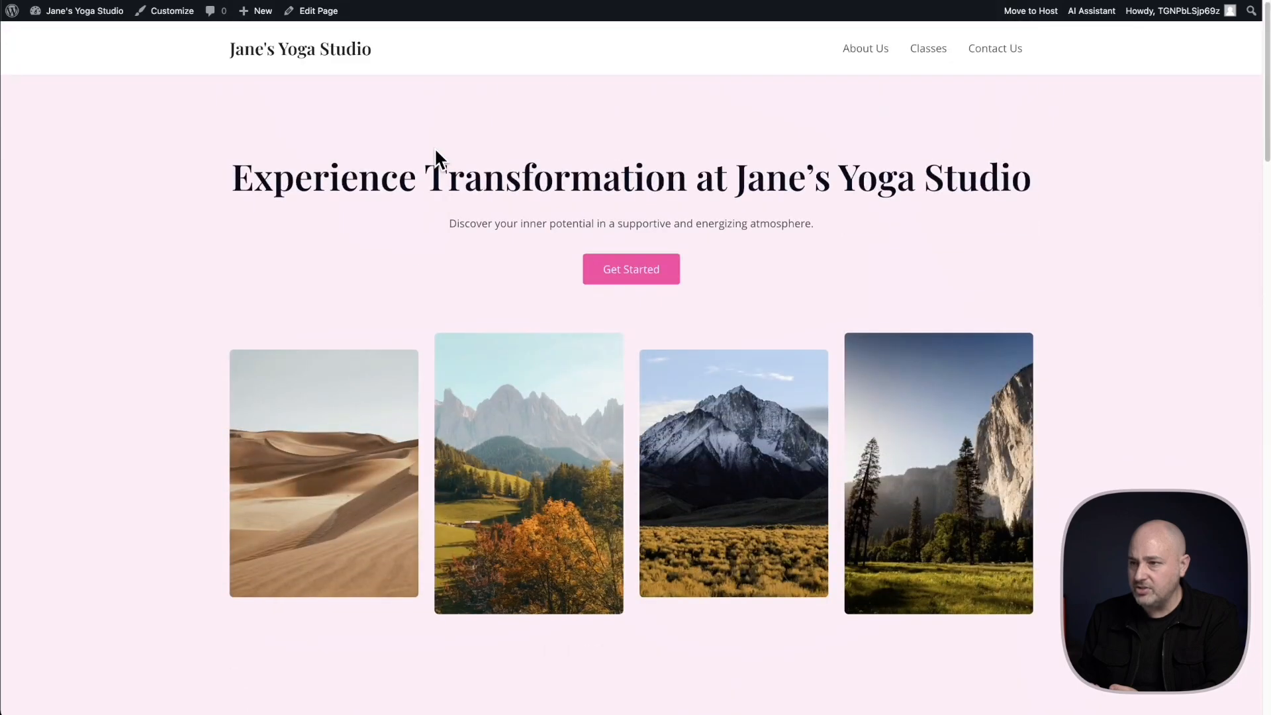
Open the Home page for editing, set the Energizing Hot Yoga Sessions container's background color to white and update the page
{"action": "left_click", "coordinate": [318, 11]}
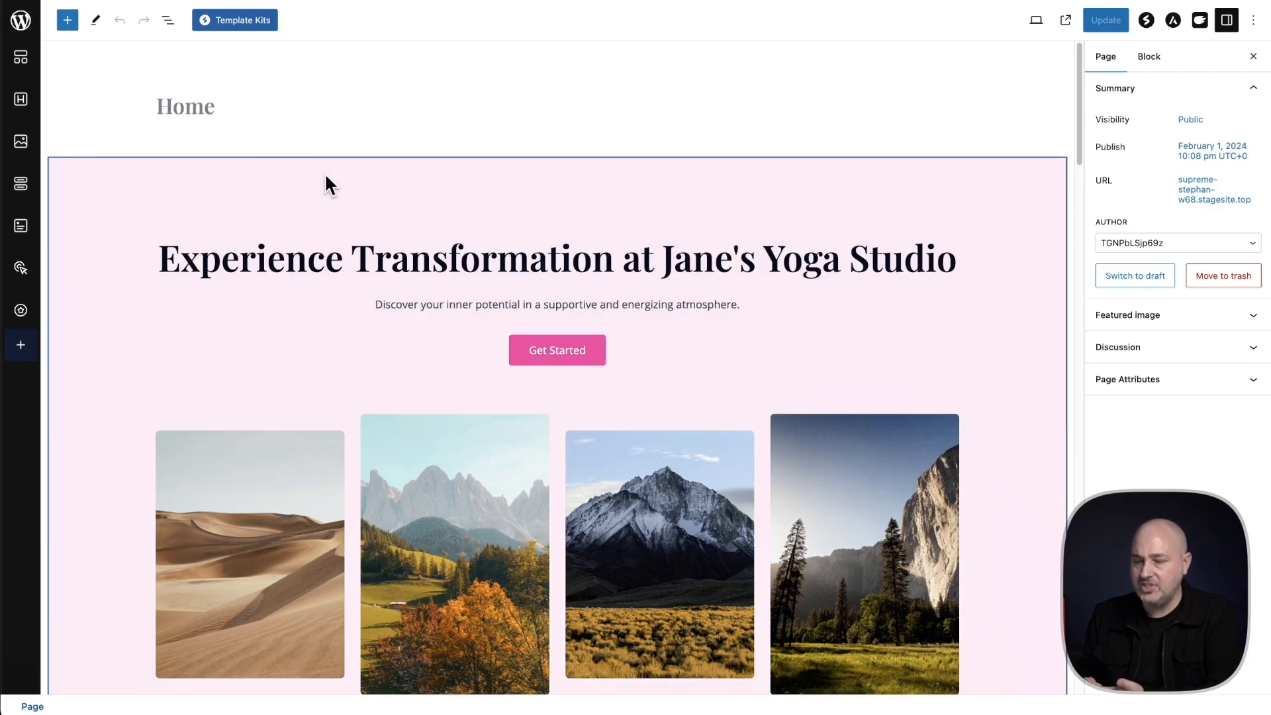
{"action": "scroll", "coordinate": [325, 173], "scroll_direction": "down", "scroll_amount": 8}
{"action": "left_click", "coordinate": [315, 321]}
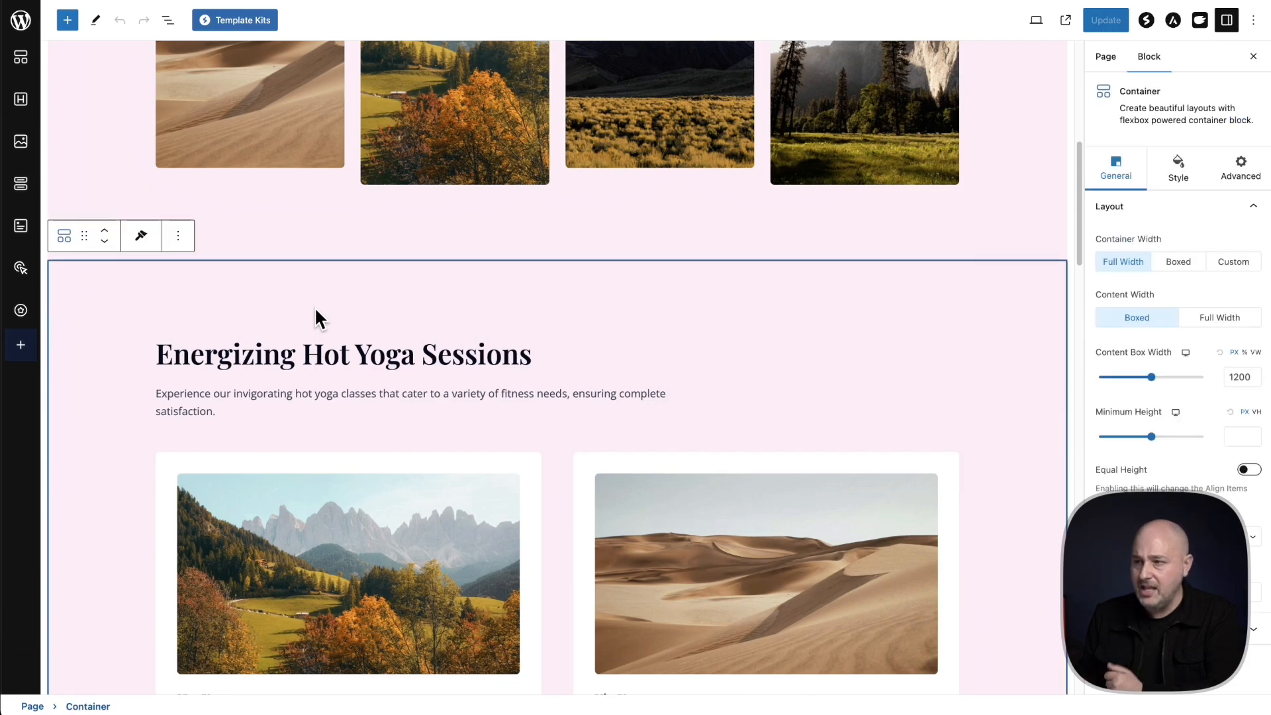
{"action": "left_click", "coordinate": [1180, 170]}
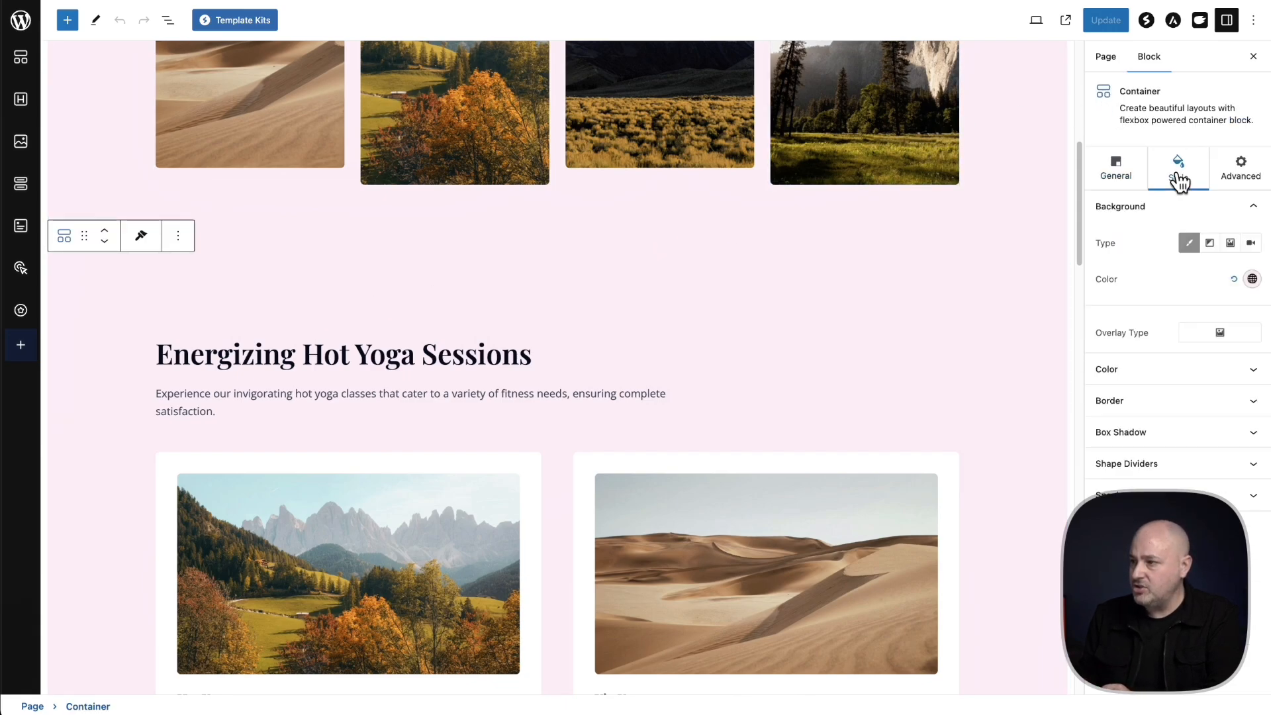
{"action": "left_click", "coordinate": [1251, 280]}
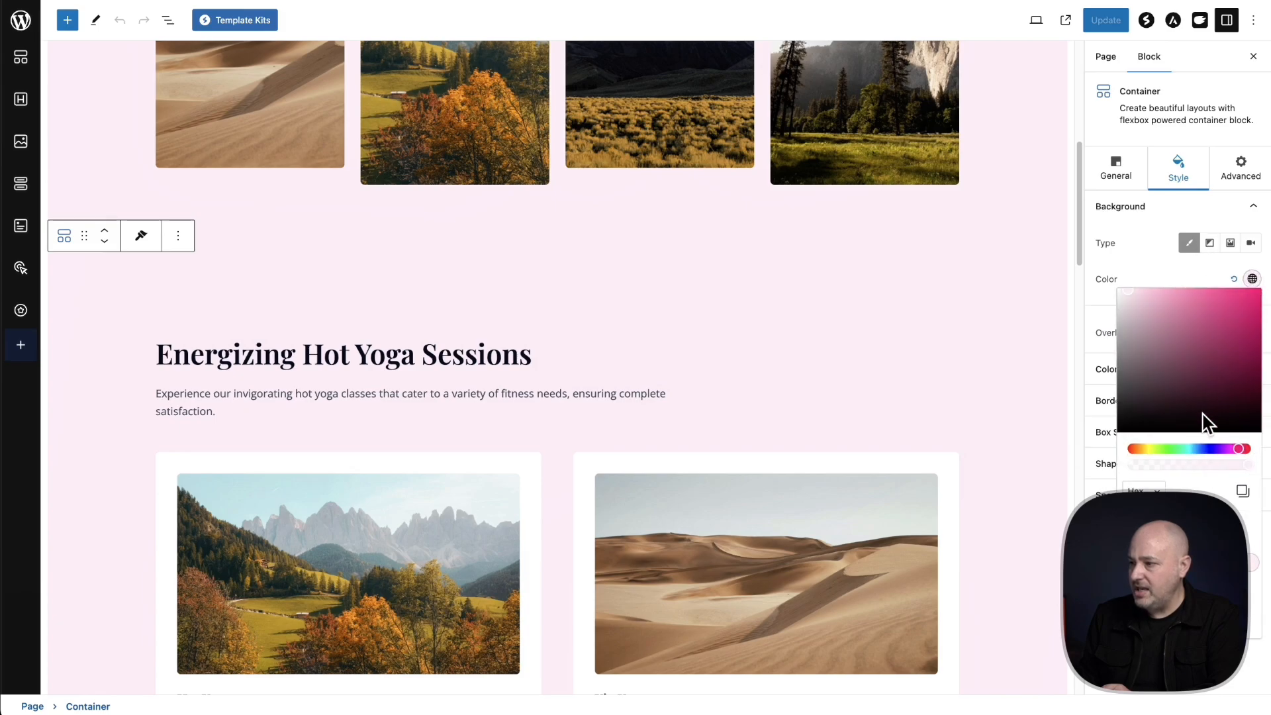
{"action": "left_click", "coordinate": [1135, 591]}
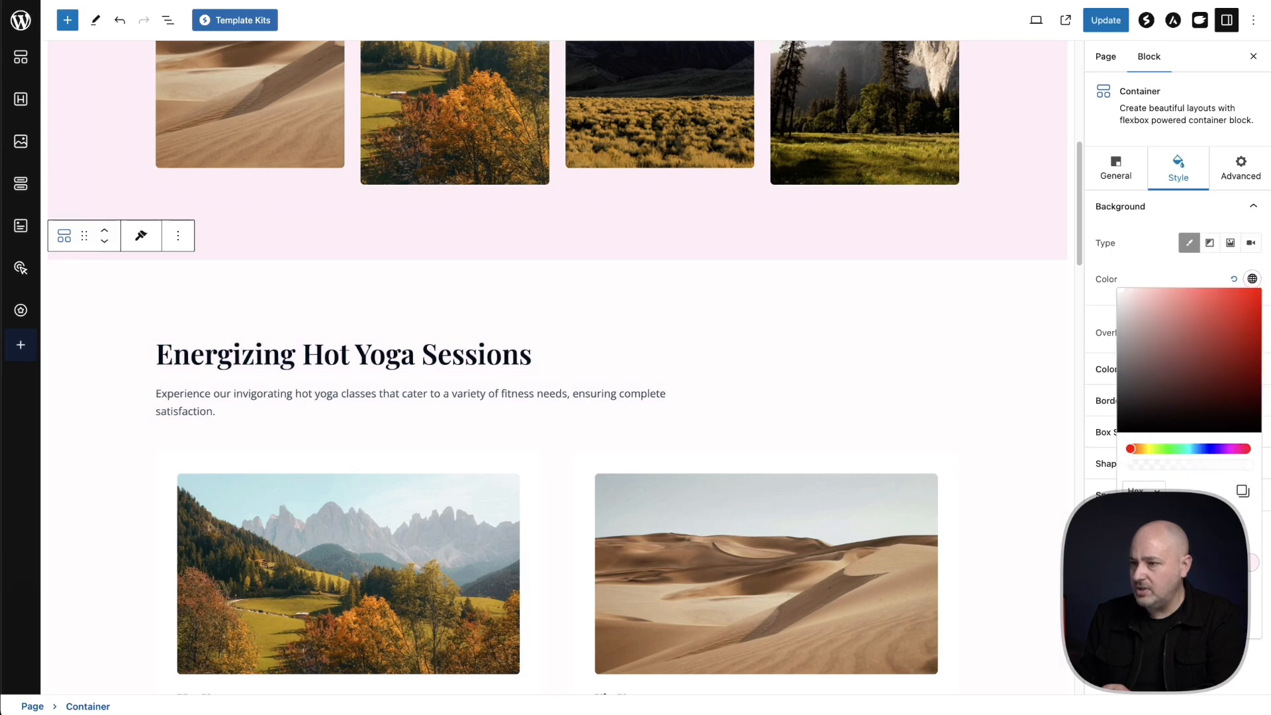
{"action": "left_click", "coordinate": [1104, 21]}
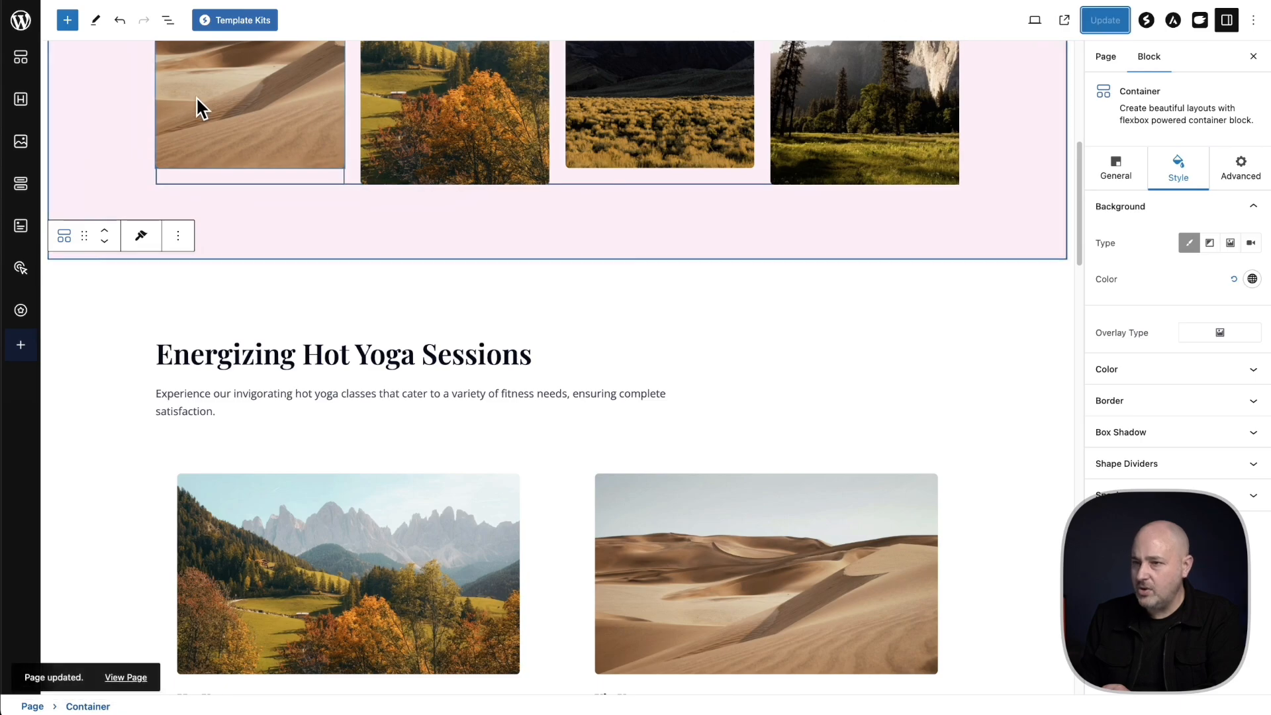
View the live Home page and check the Energizing Hot Yoga Sessions section's new background against the hero section
{"action": "left_click", "coordinate": [132, 680]}
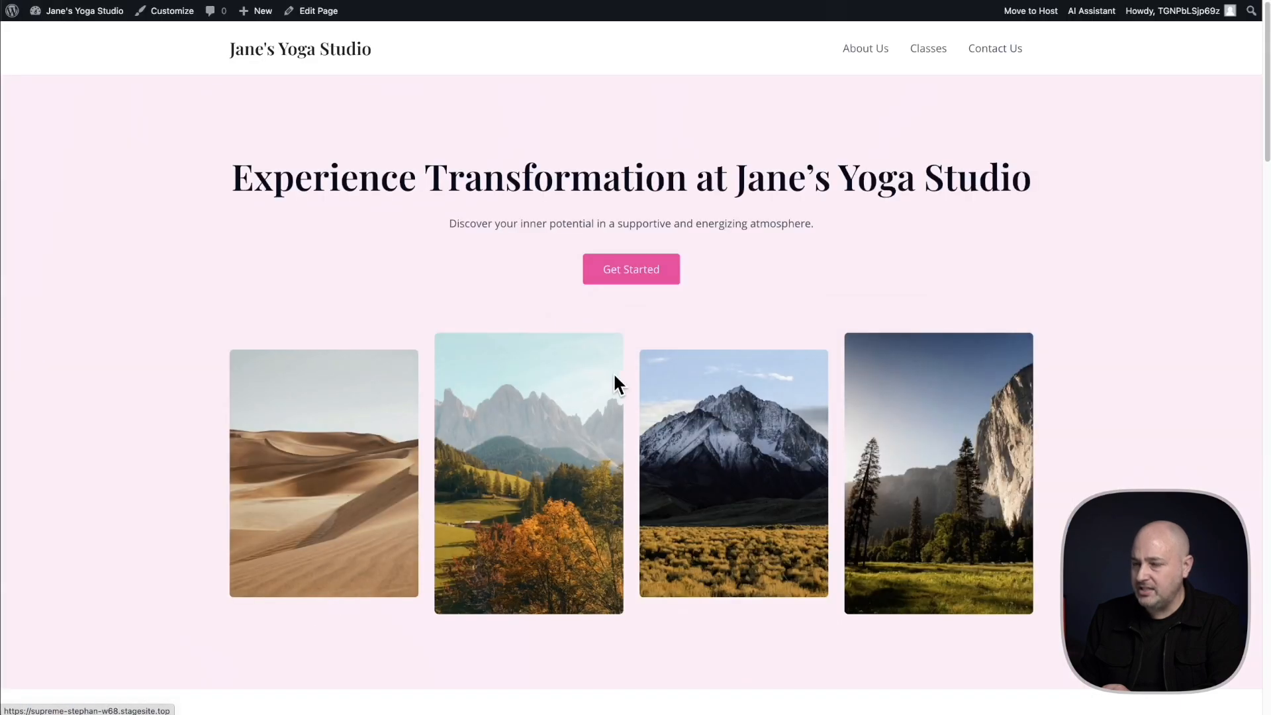
{"action": "scroll", "coordinate": [794, 198], "scroll_direction": "down", "scroll_amount": 10}
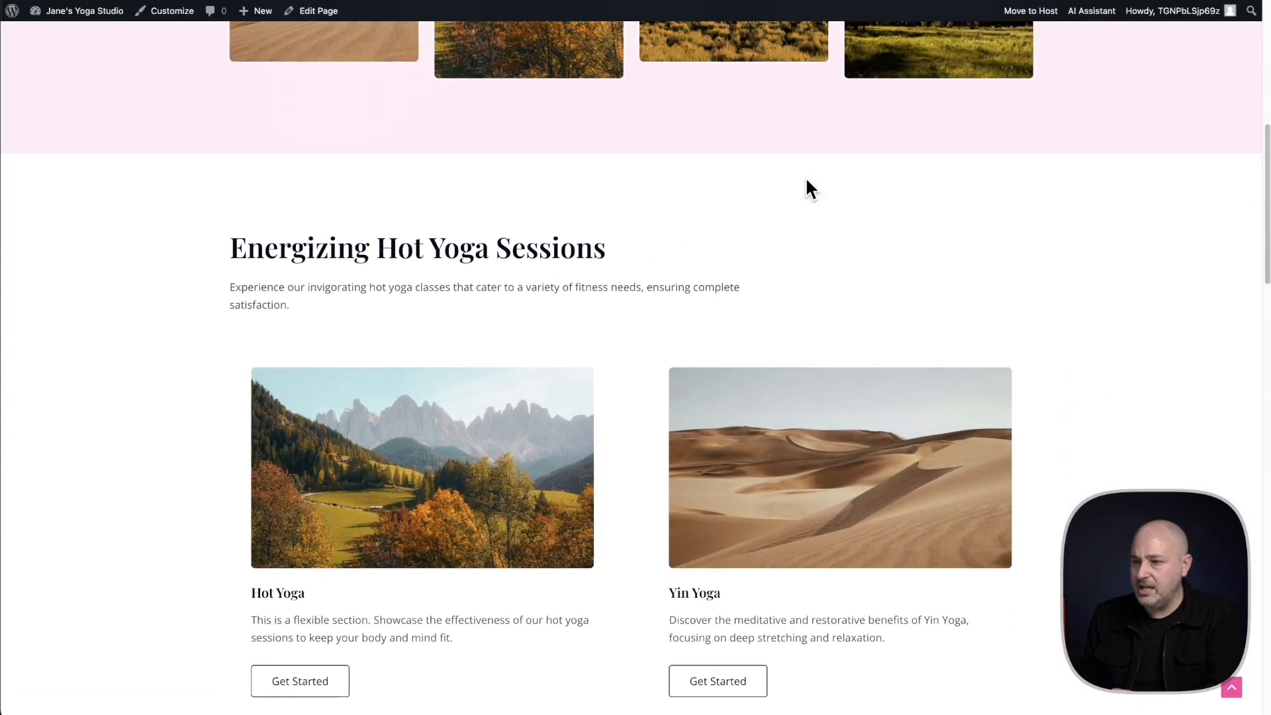
{"action": "scroll", "coordinate": [805, 178], "scroll_direction": "up", "scroll_amount": 1}
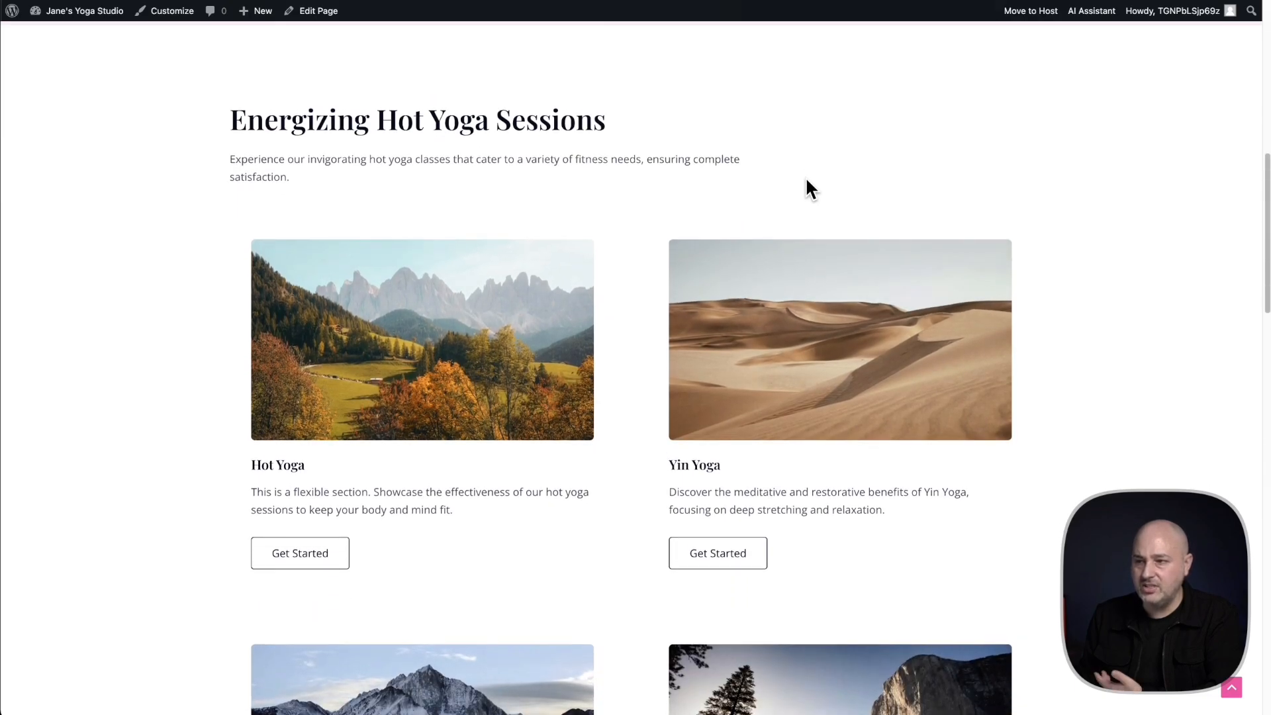
{"action": "scroll", "coordinate": [804, 177], "scroll_direction": "up", "scroll_amount": 5}
{"action": "scroll", "coordinate": [806, 179], "scroll_direction": "up", "scroll_amount": 5}
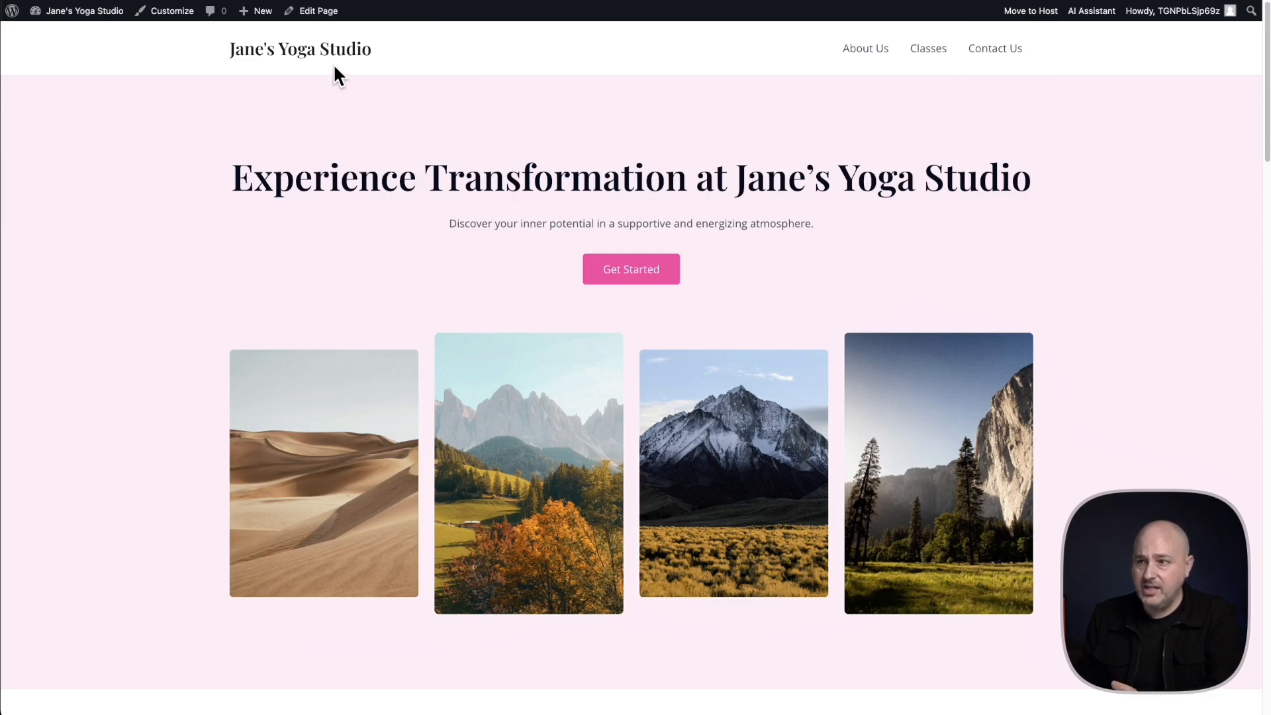
Reopen the Home page editor and preview the Design Library patterns in the light pink, bright pink and white color styles
{"action": "left_click", "coordinate": [315, 15]}
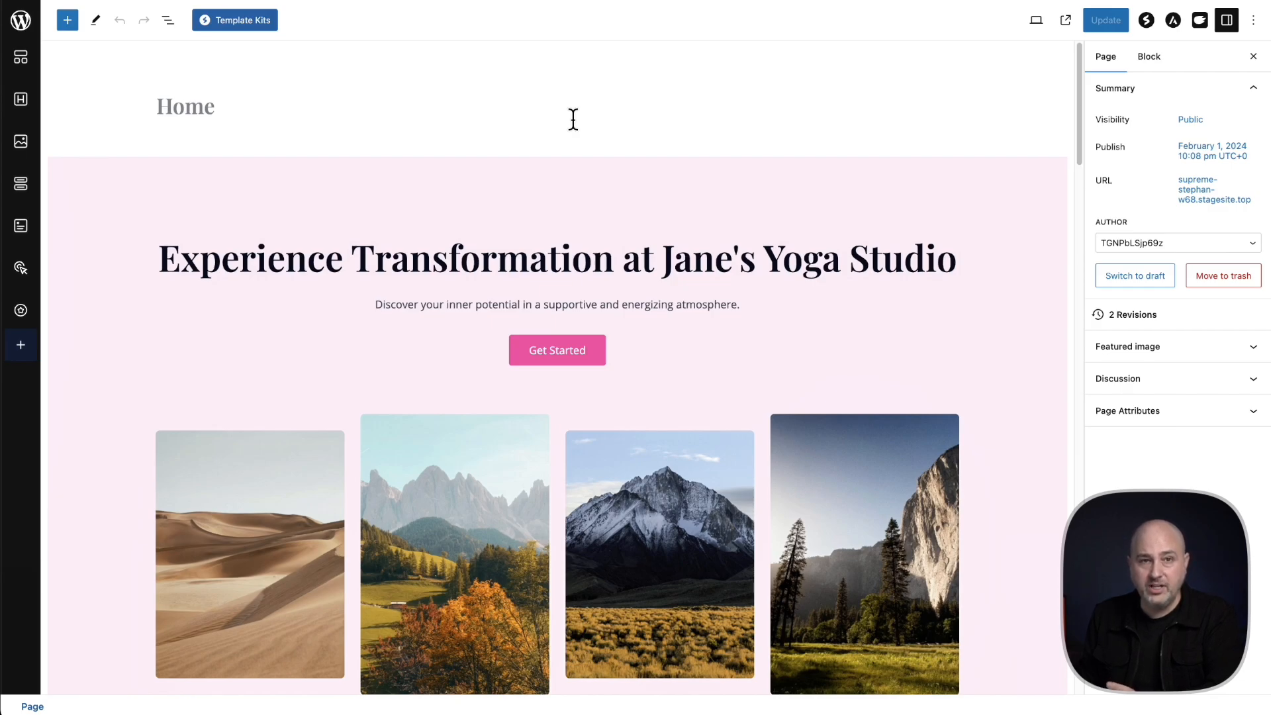
{"action": "left_click", "coordinate": [263, 25]}
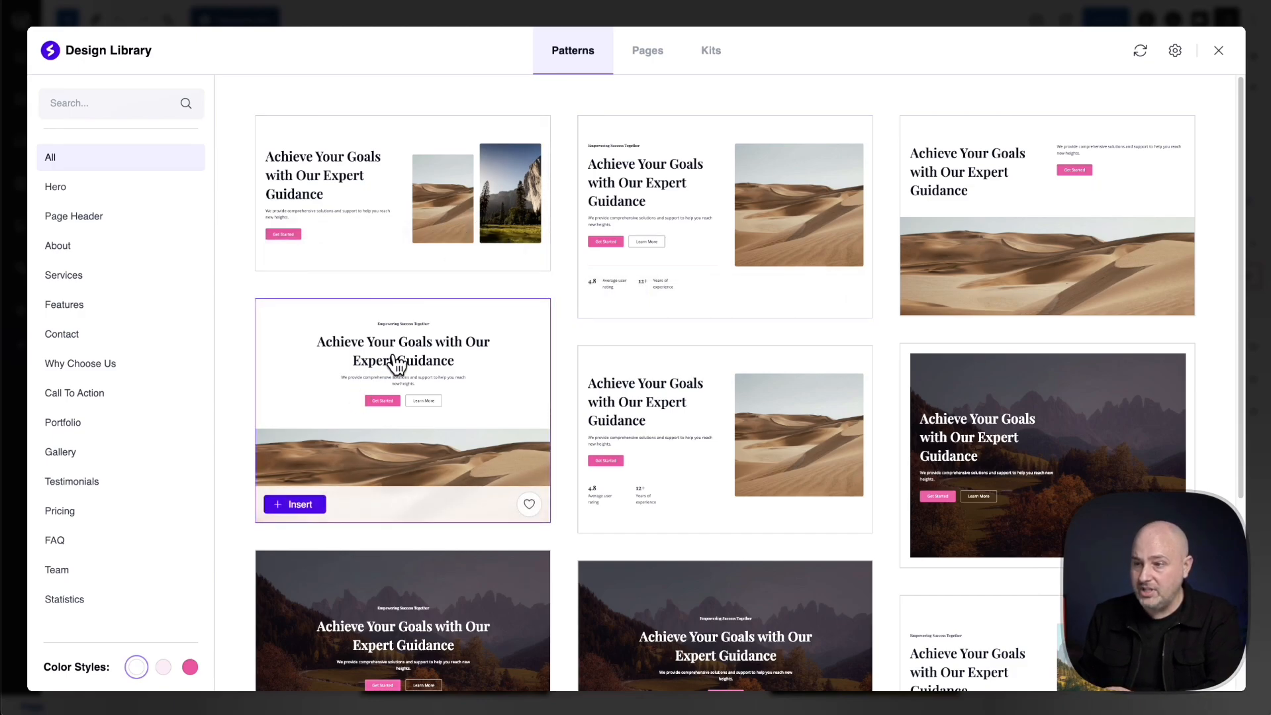
{"action": "scroll", "coordinate": [396, 363], "scroll_direction": "down", "scroll_amount": 15}
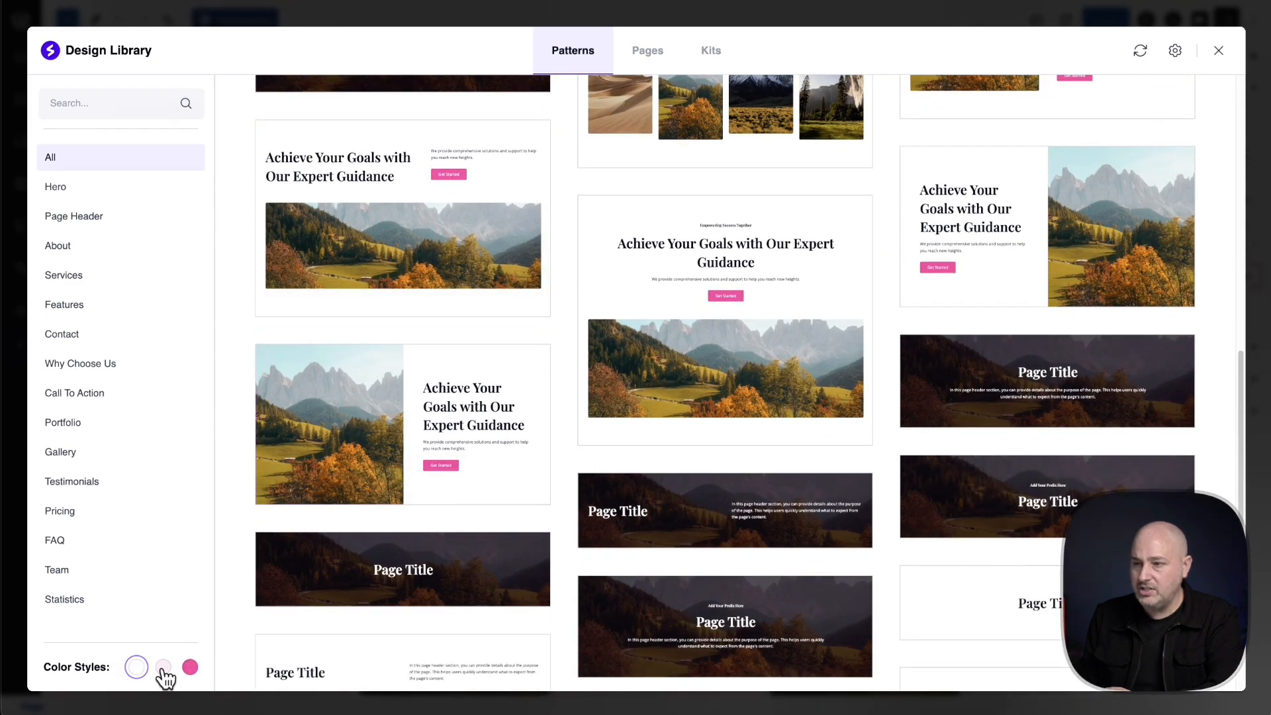
{"action": "left_click", "coordinate": [164, 668]}
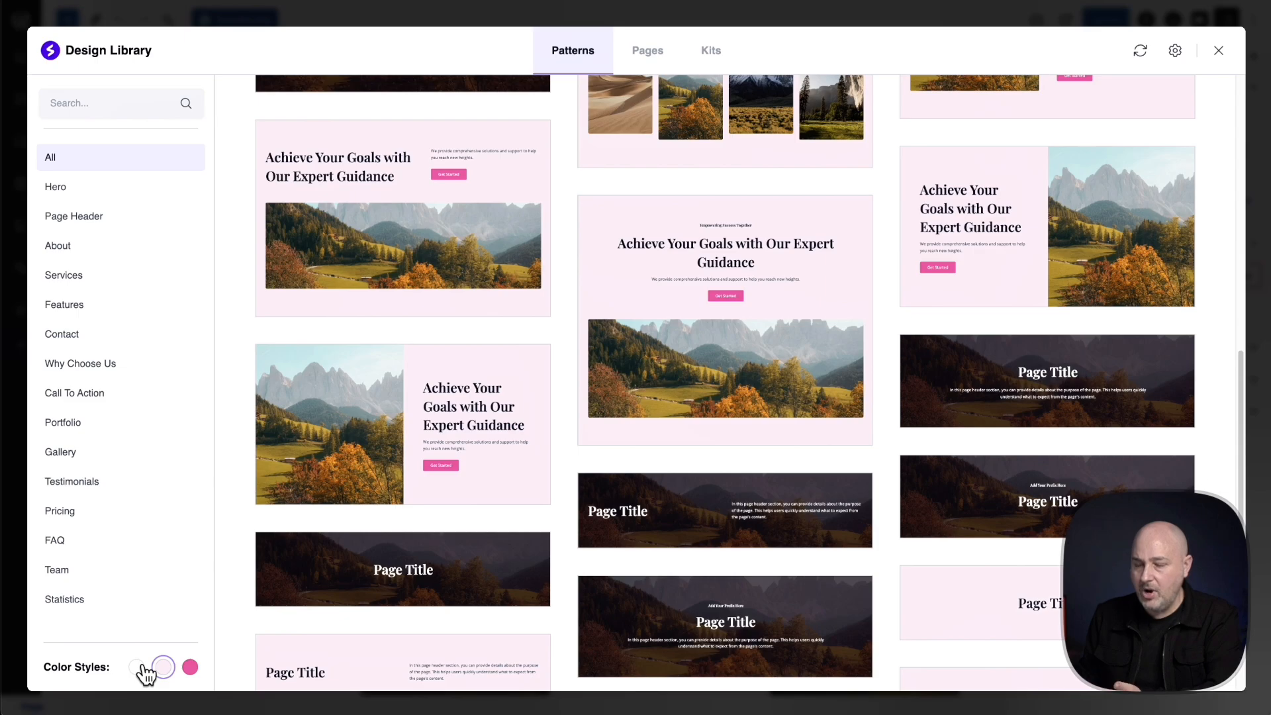
{"action": "scroll", "coordinate": [329, 599], "scroll_direction": "down", "scroll_amount": 5}
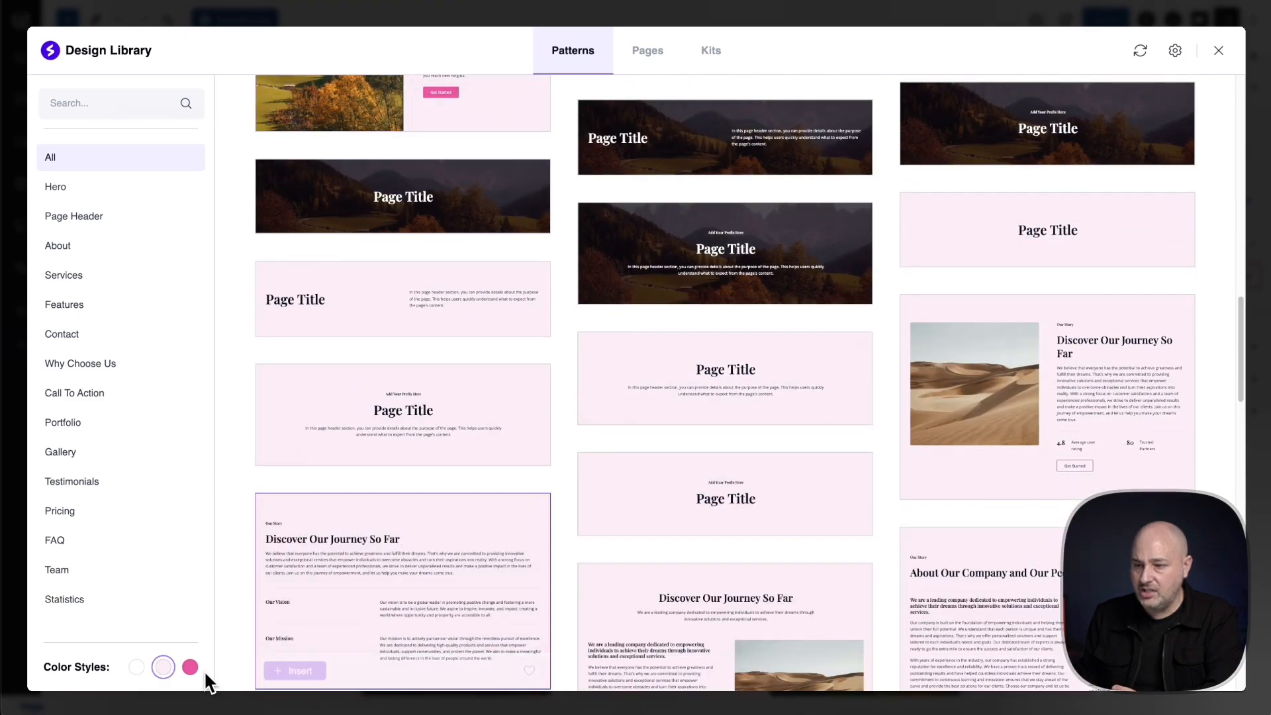
{"action": "left_click", "coordinate": [189, 667]}
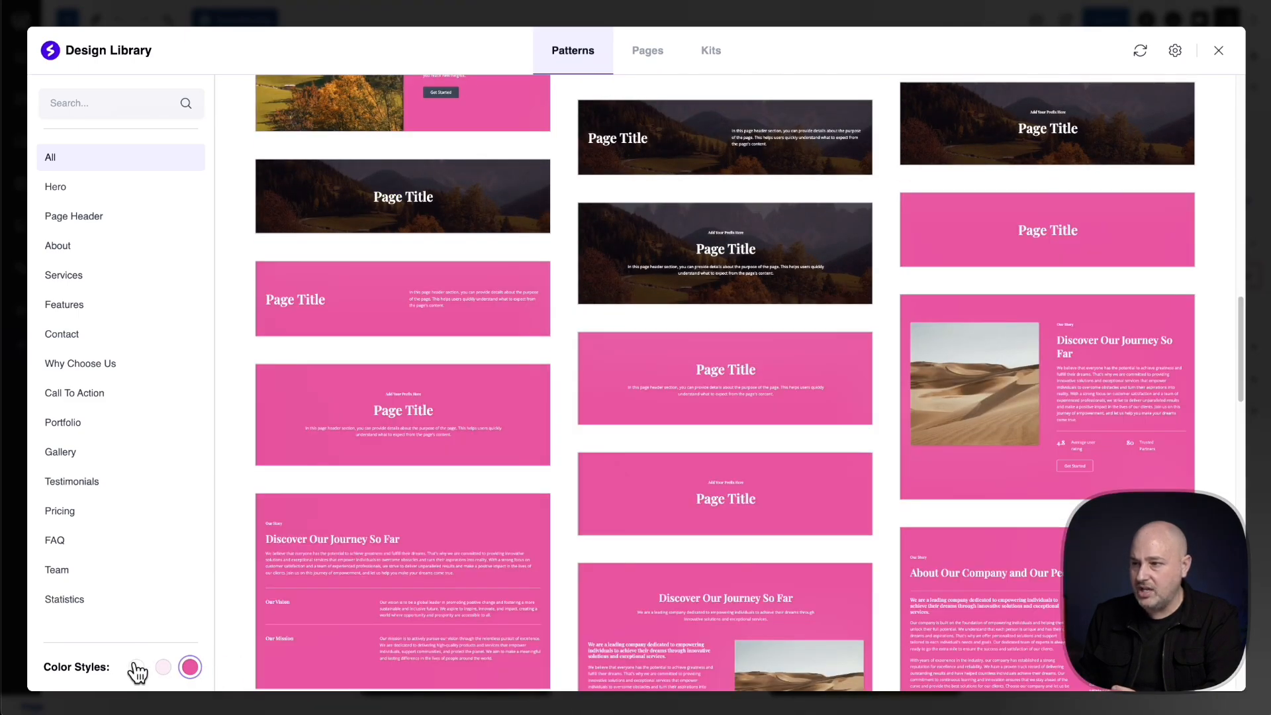
{"action": "left_click", "coordinate": [137, 668]}
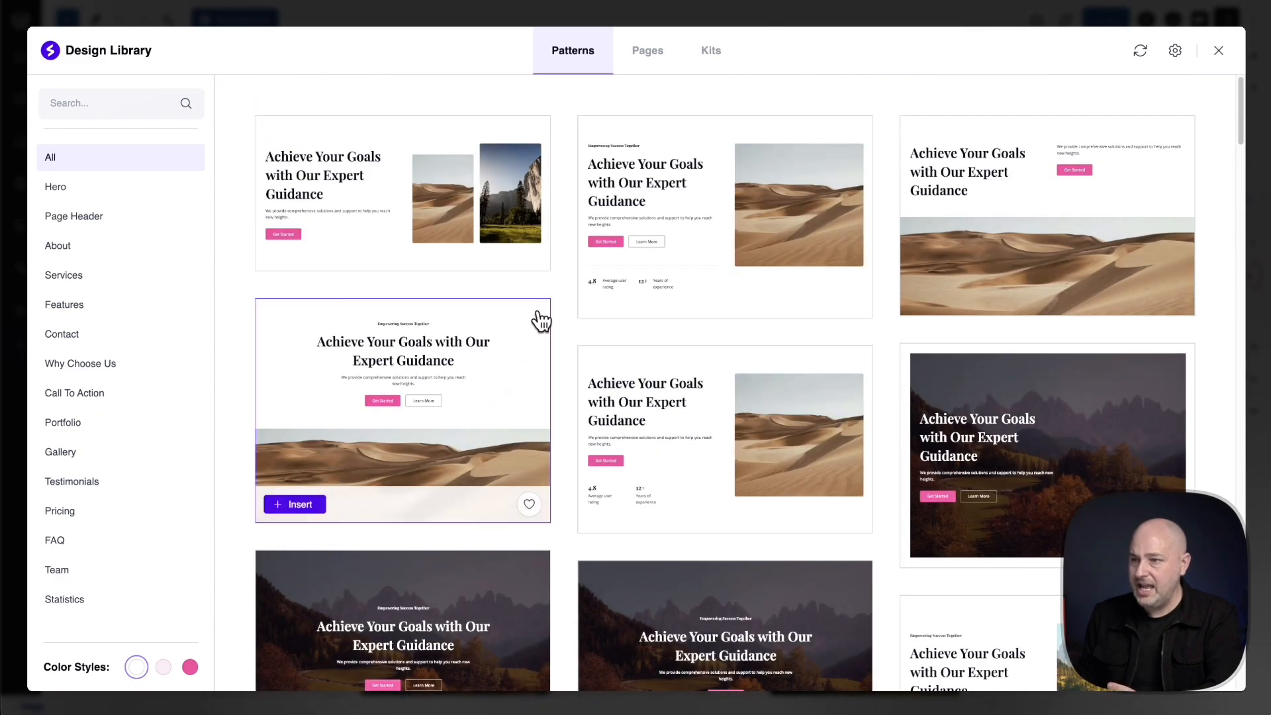
{"action": "mouse_move", "coordinate": [496, 236]}
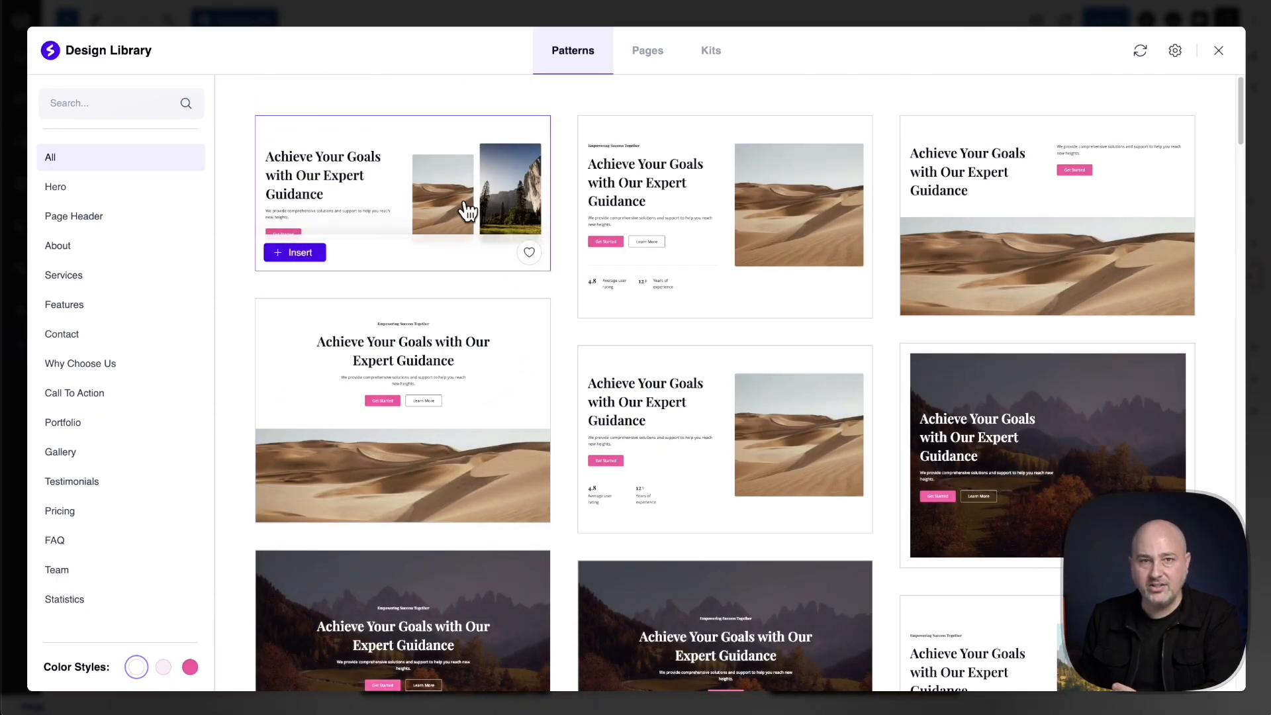